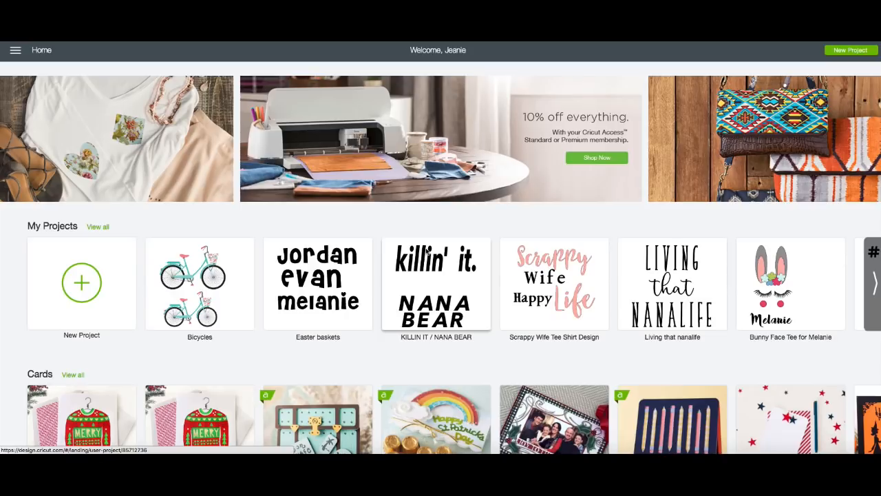
- Start a new project and load the Classic t-shirts template, found by searching the templates for "T-SHIRT"
{"action": "left_click", "coordinate": [87, 285]}
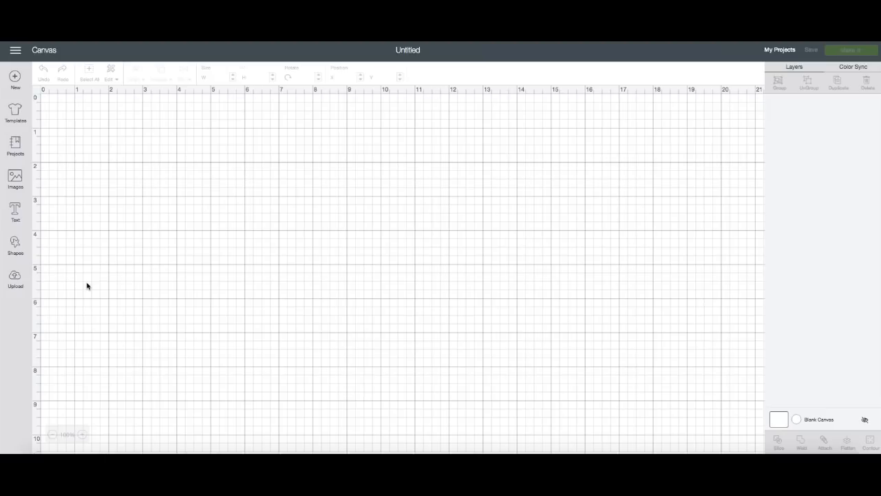
{"action": "left_click", "coordinate": [14, 111]}
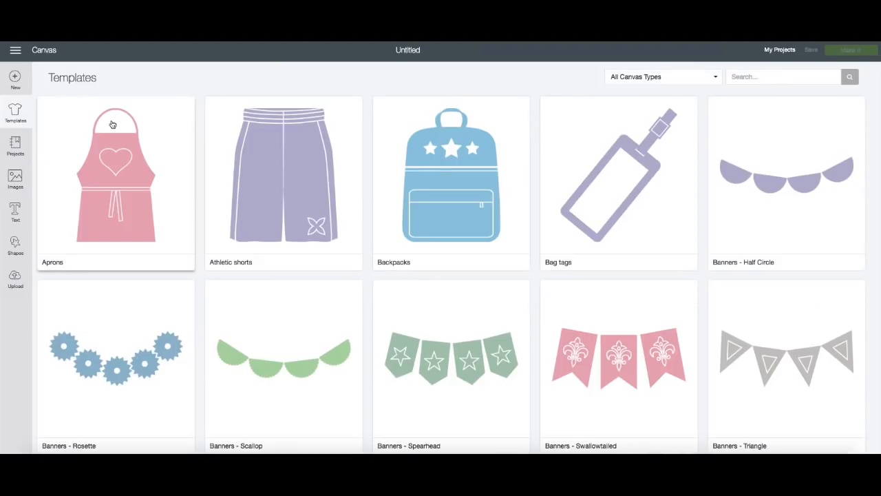
{"action": "left_click", "coordinate": [750, 78]}
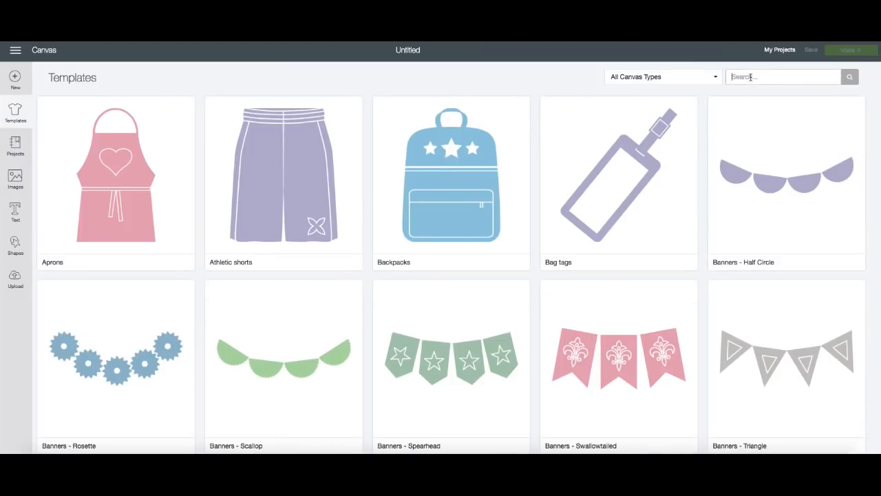
{"action": "type", "text": "T-SHIRT"}
{"action": "left_click", "coordinate": [851, 82]}
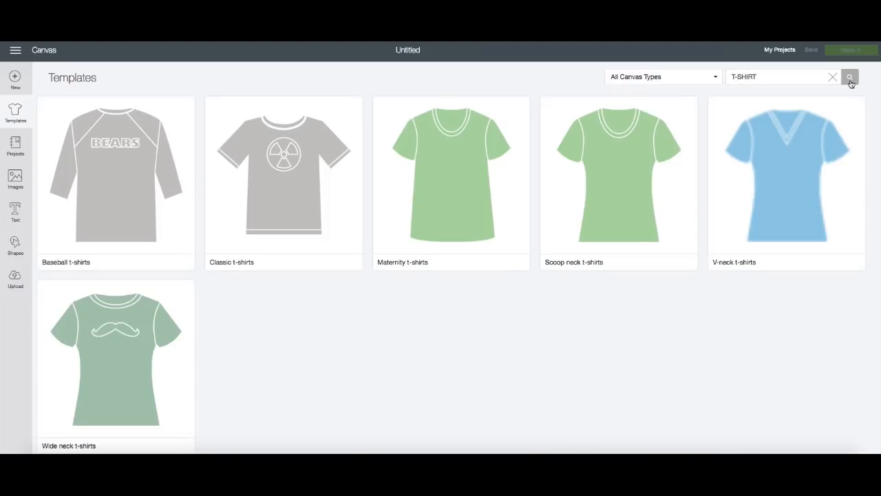
{"action": "left_click", "coordinate": [305, 172]}
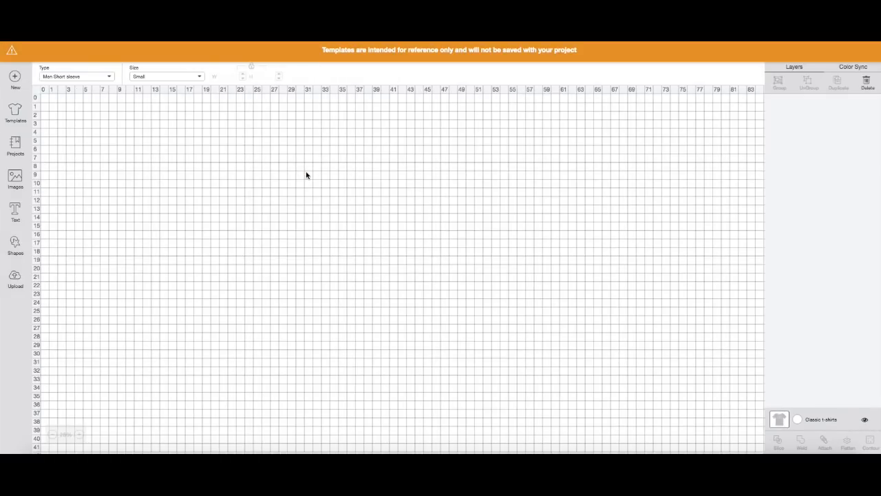
- Set the shirt template's type to Women Short sleeve and its size to Medium
{"action": "left_click", "coordinate": [77, 77]}
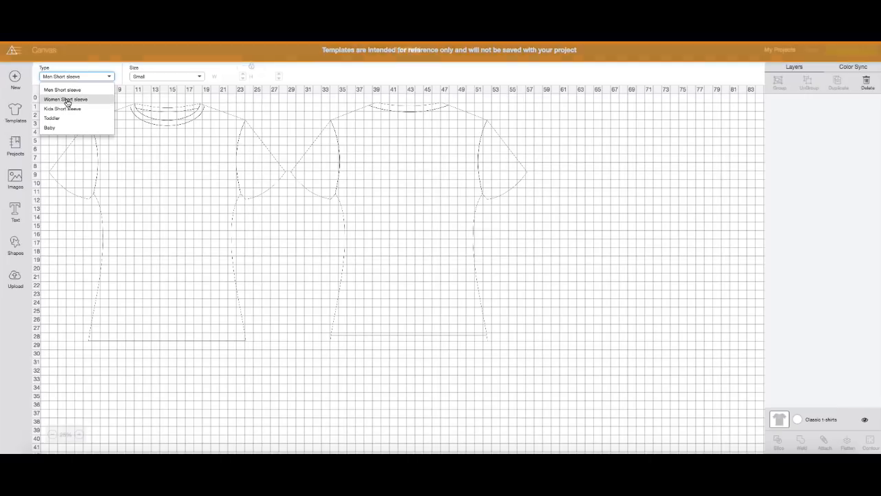
{"action": "left_click", "coordinate": [67, 99]}
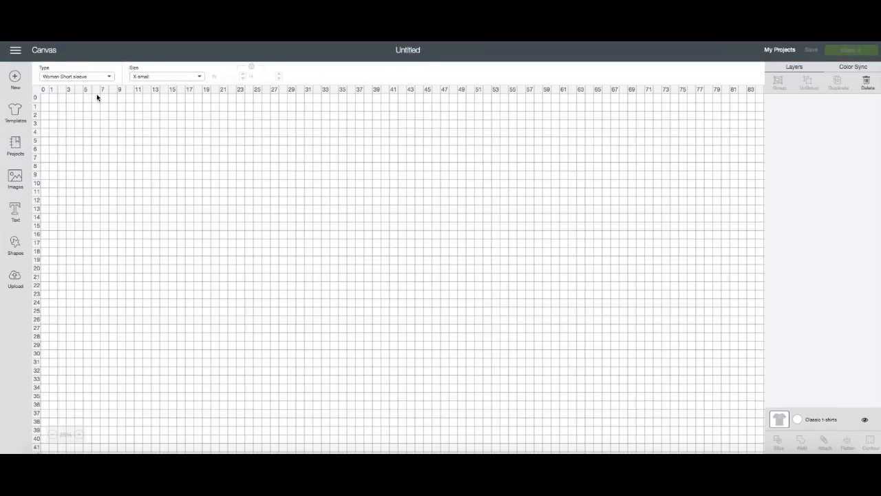
{"action": "left_click", "coordinate": [147, 77]}
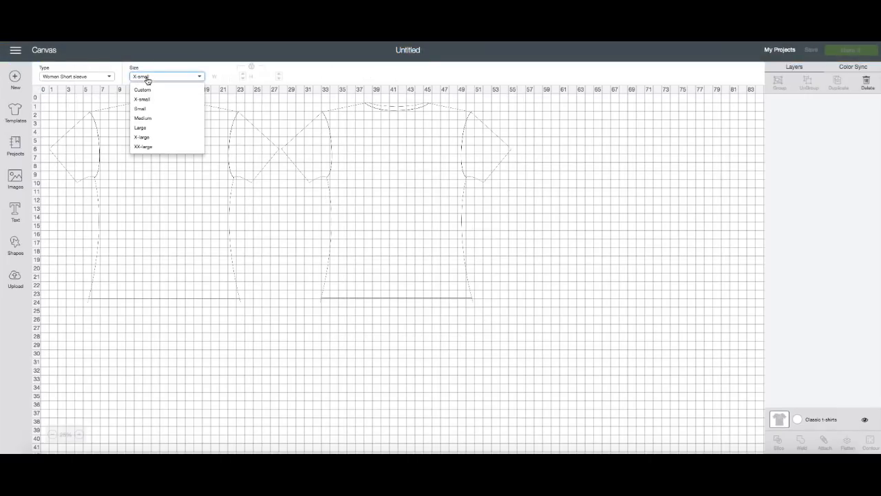
{"action": "left_click", "coordinate": [143, 118]}
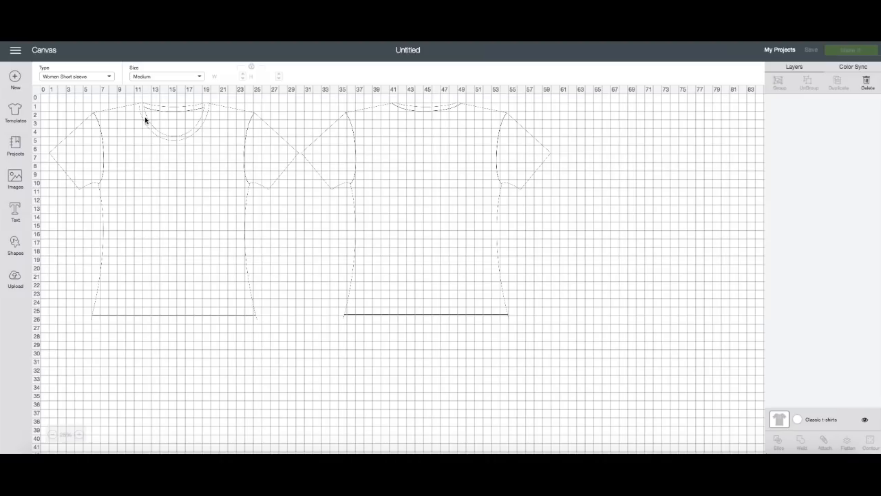
- Color the Classic t-shirts template grey (#989898)
{"action": "left_click", "coordinate": [78, 435]}
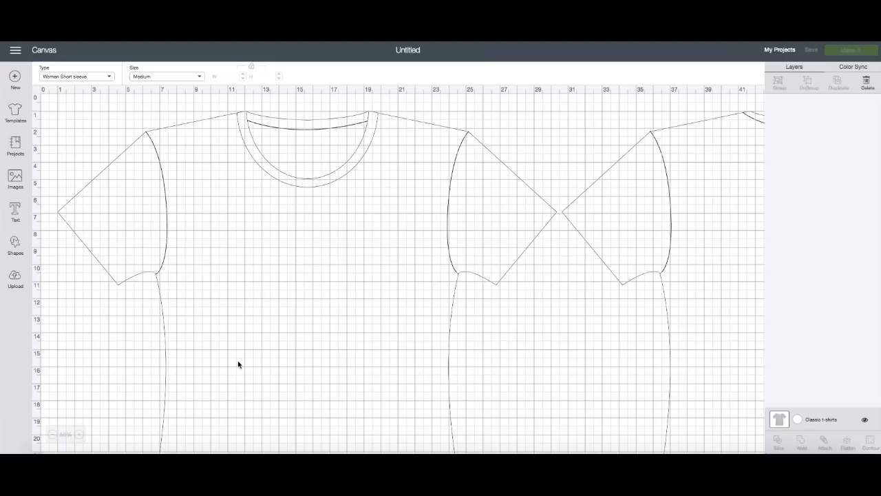
{"action": "left_click", "coordinate": [778, 421]}
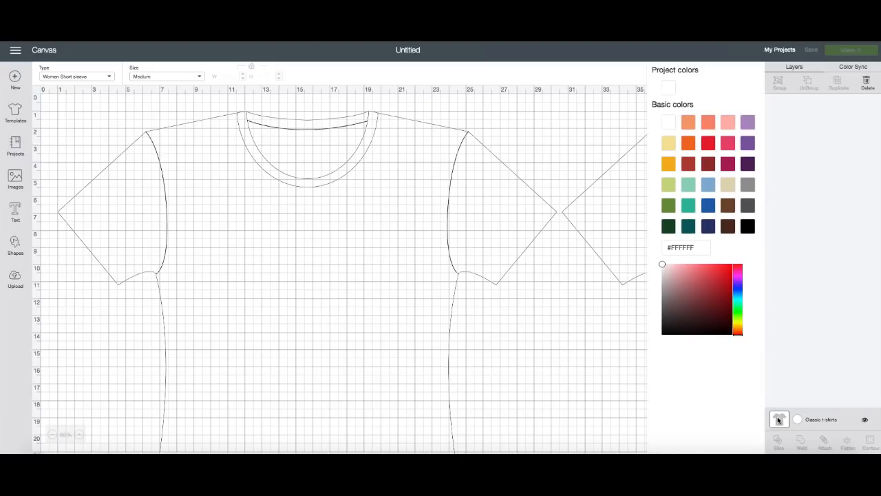
{"action": "left_click", "coordinate": [748, 188]}
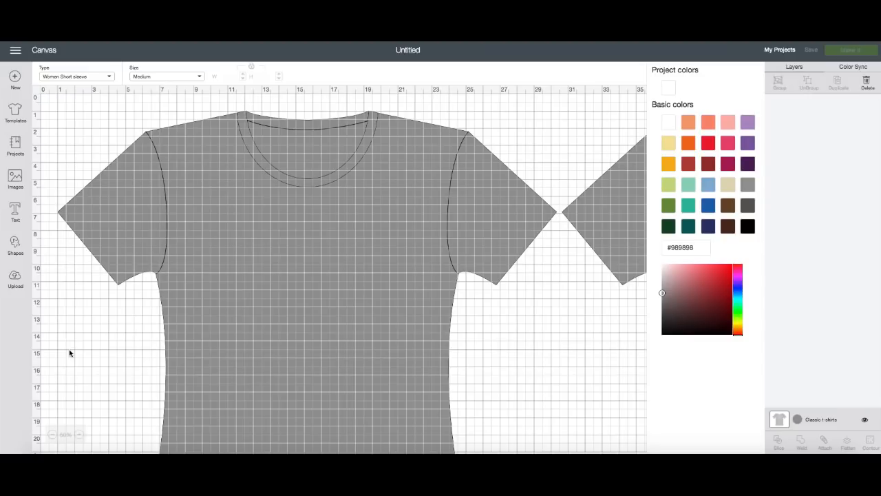
- Add the text "dreams" and place it on the chest of the front shirt
{"action": "left_click", "coordinate": [15, 213]}
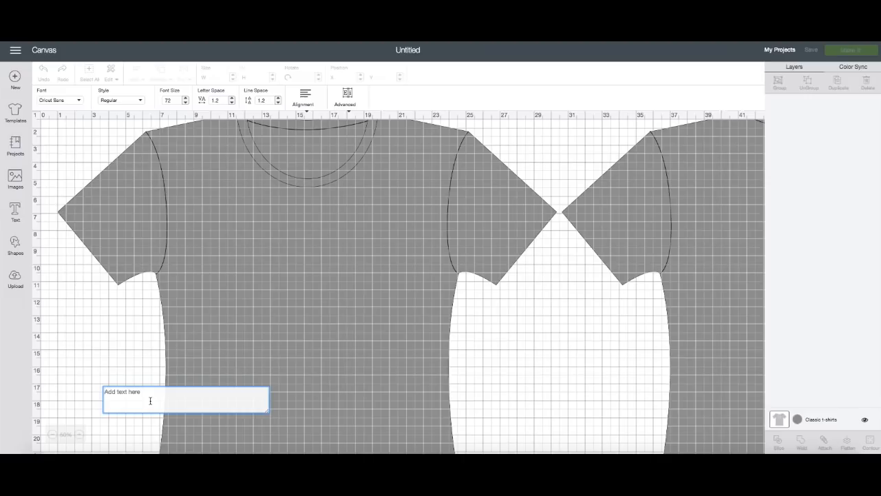
{"action": "type", "text": "dreams"}
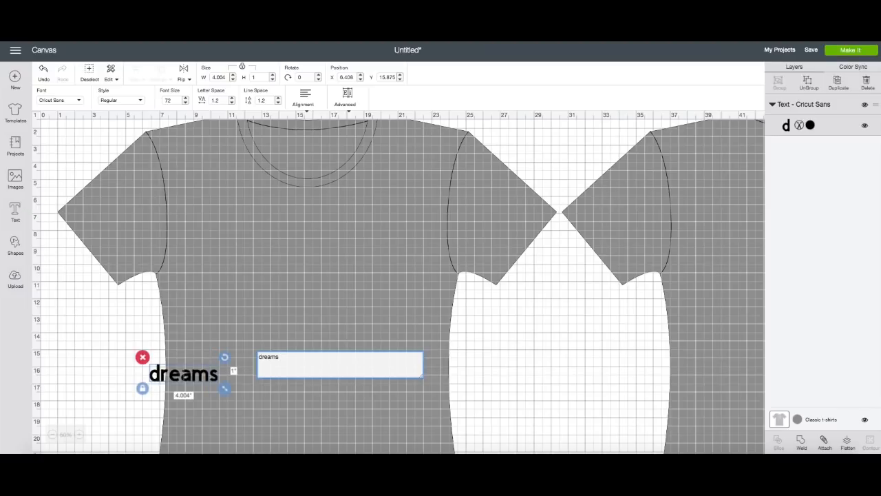
{"action": "left_click", "coordinate": [90, 417]}
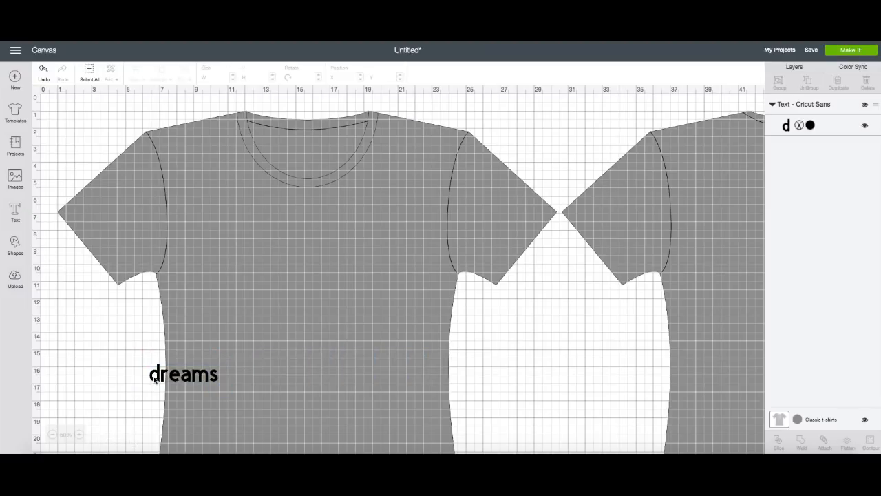
{"action": "left_click_drag", "start_coordinate": [155, 379], "coordinate": [230, 224]}
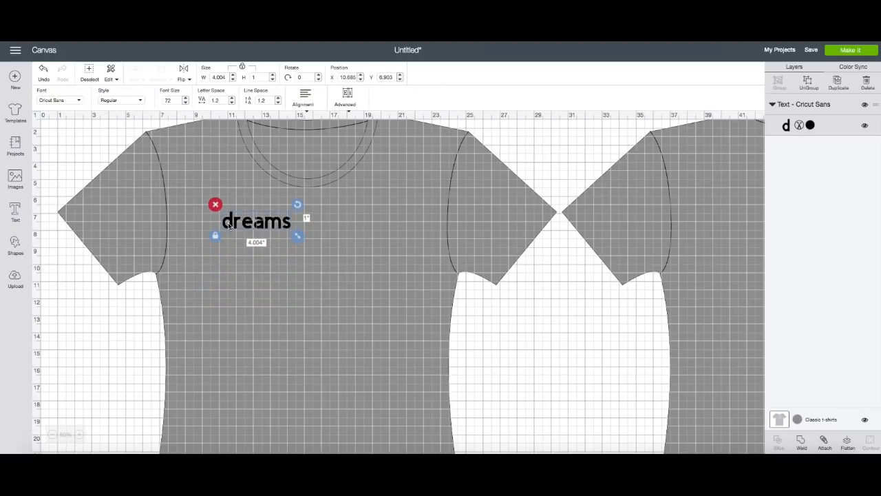
- Change the "dreams" text's font to Rottarity Feminine and enlarge it to about 9.7 inches wide
{"action": "left_click", "coordinate": [62, 102]}
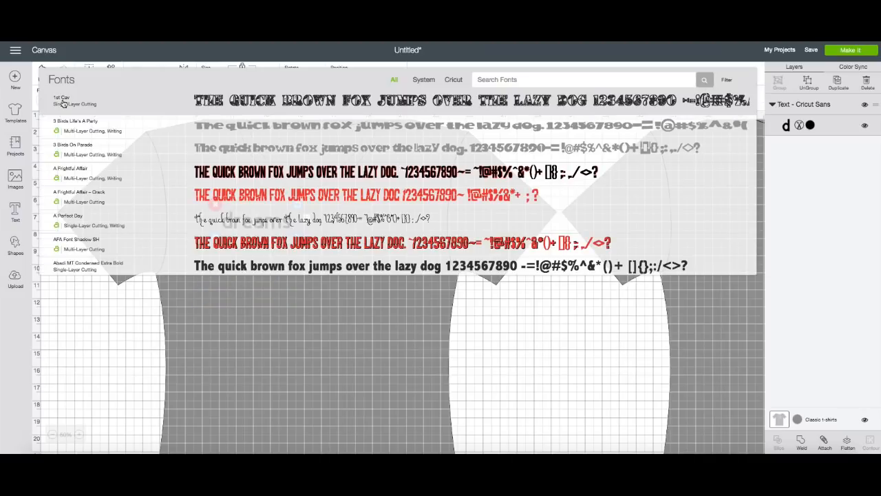
{"action": "left_click", "coordinate": [510, 84]}
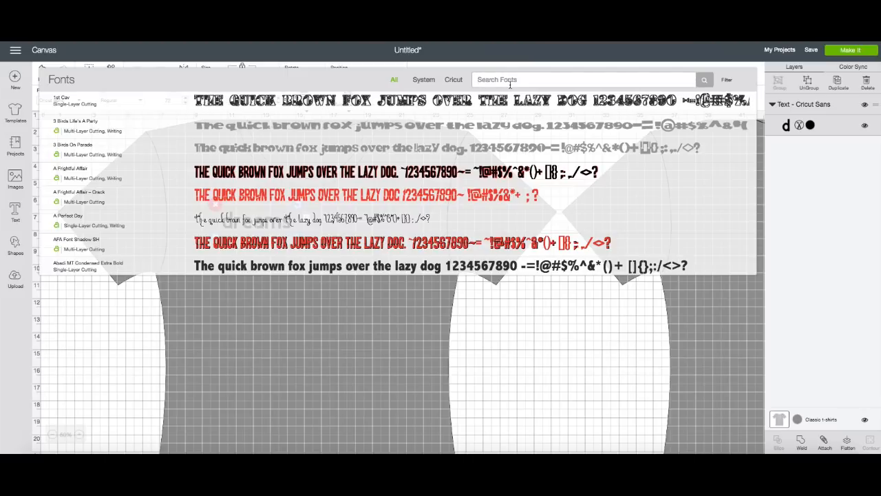
{"action": "type", "text": "rott"}
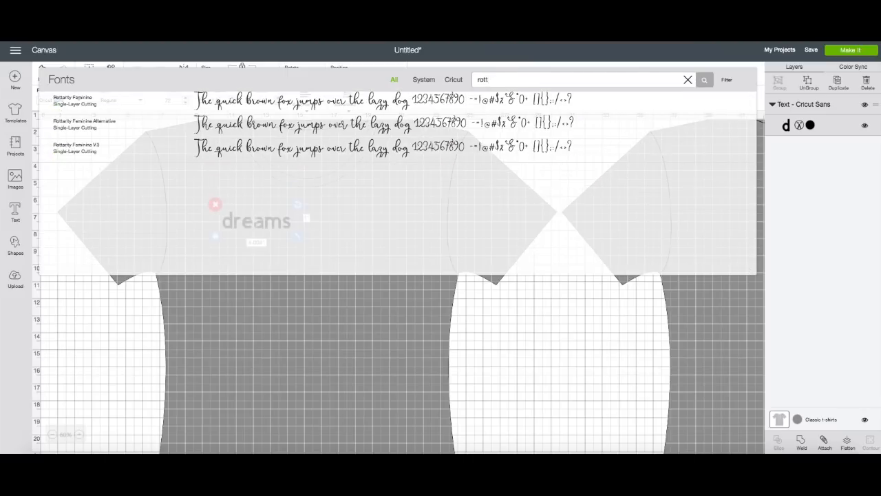
{"action": "left_click", "coordinate": [316, 108]}
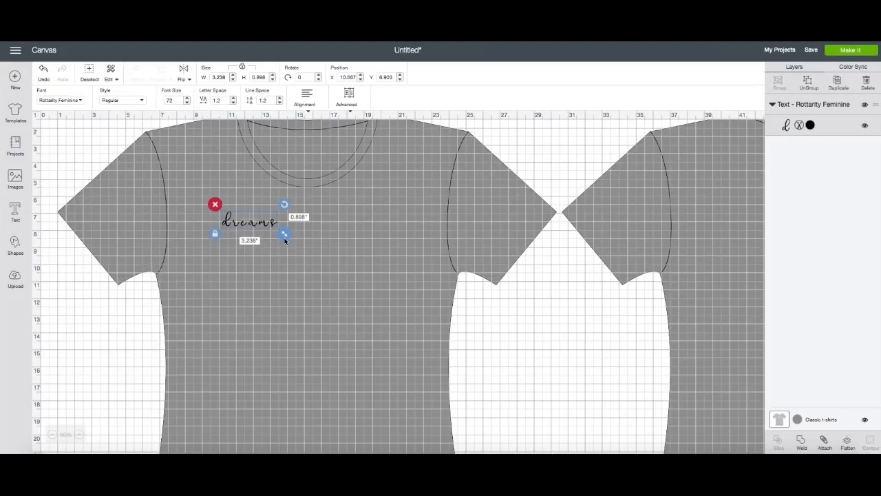
{"action": "left_click_drag", "start_coordinate": [285, 236], "coordinate": [395, 272]}
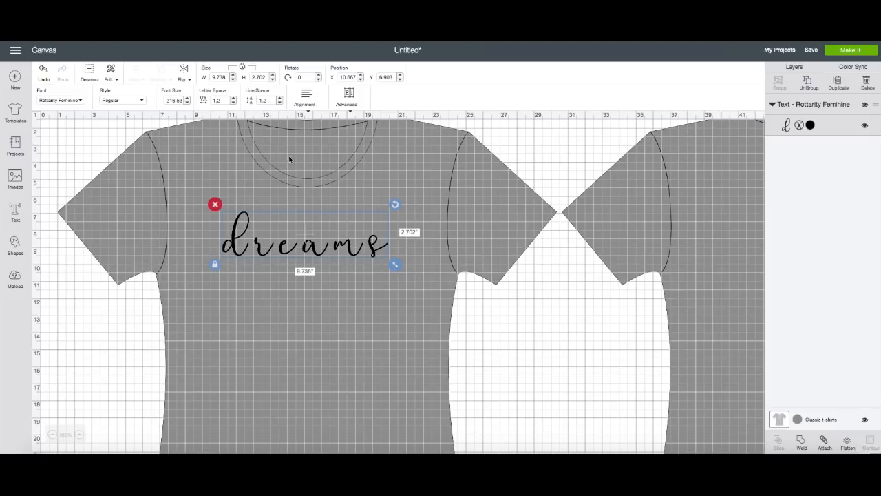
- Reduce the letter spacing of the "dreams" text to 0
{"action": "left_click", "coordinate": [234, 103]}
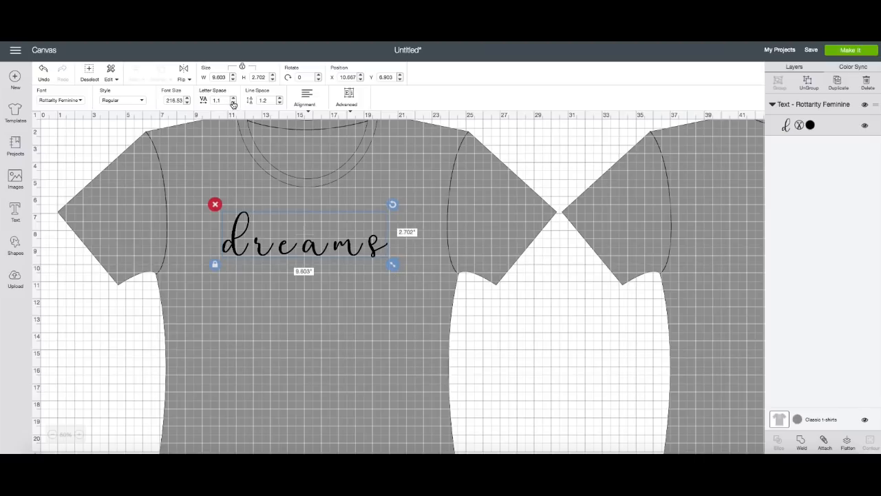
{"action": "left_click", "coordinate": [233, 102]}
{"action": "left_click", "coordinate": [233, 102]}
{"action": "left_click", "coordinate": [234, 103]}
{"action": "left_click", "coordinate": [233, 103]}
{"action": "left_click", "coordinate": [233, 103]}
{"action": "left_click", "coordinate": [234, 102]}
{"action": "left_click", "coordinate": [234, 103]}
{"action": "left_click", "coordinate": [233, 103]}
{"action": "left_click", "coordinate": [234, 103]}
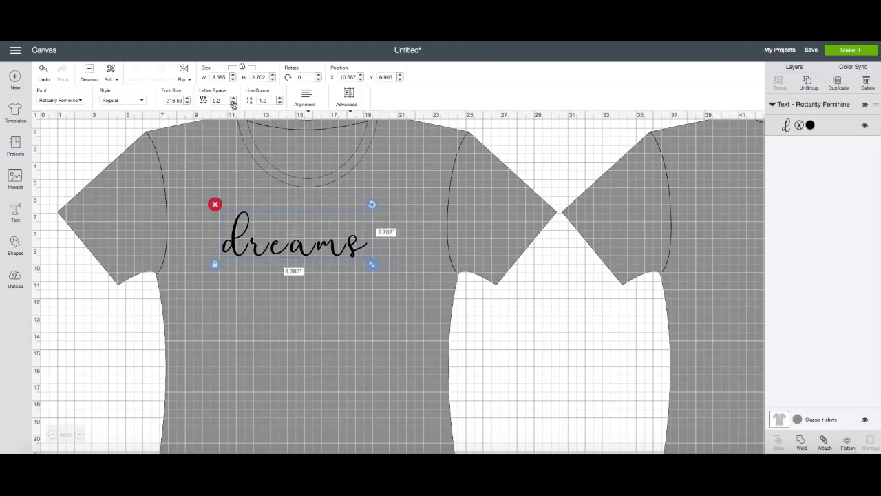
{"action": "left_click", "coordinate": [233, 103]}
{"action": "left_click", "coordinate": [233, 103]}
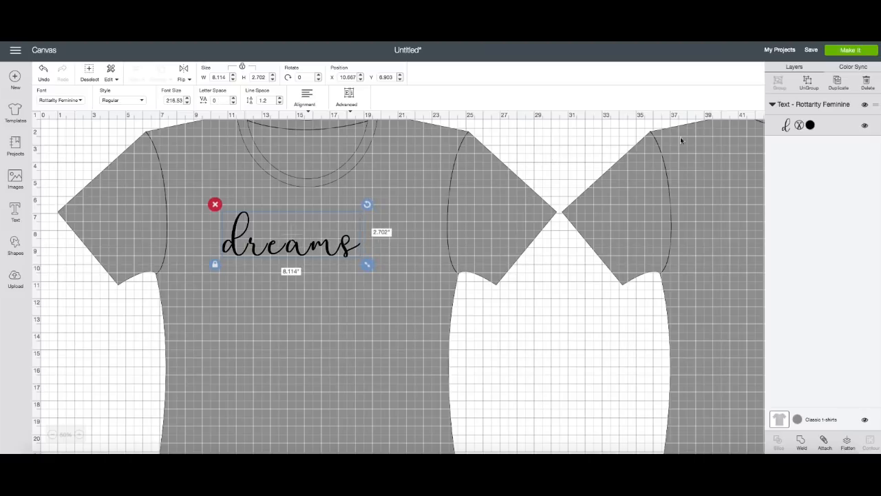
- Ungroup "dreams" into separate letters and shift the "r" and "e" left so they join the letters before them
{"action": "left_click", "coordinate": [807, 82]}
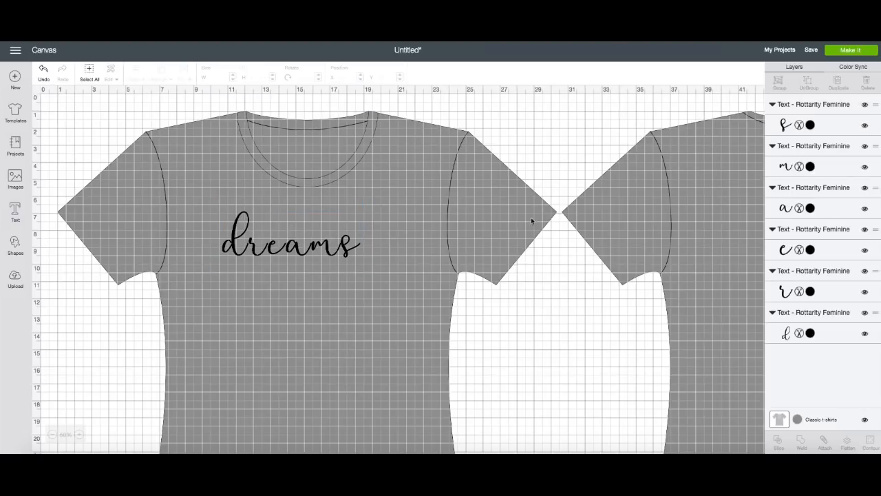
{"action": "left_click", "coordinate": [258, 253]}
{"action": "left_click_drag", "start_coordinate": [256, 255], "coordinate": [255, 254]}
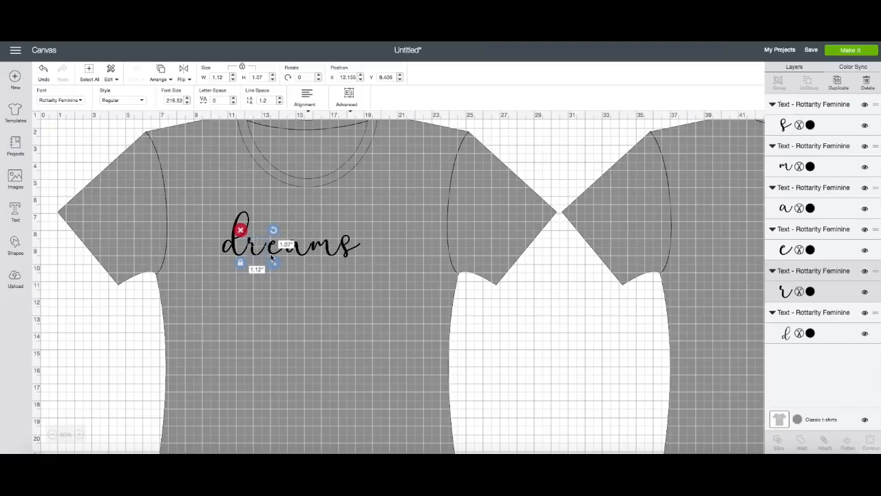
{"action": "left_click", "coordinate": [271, 257]}
{"action": "key", "text": "Left"}
{"action": "key", "text": "Left"}
{"action": "key", "text": "Left"}
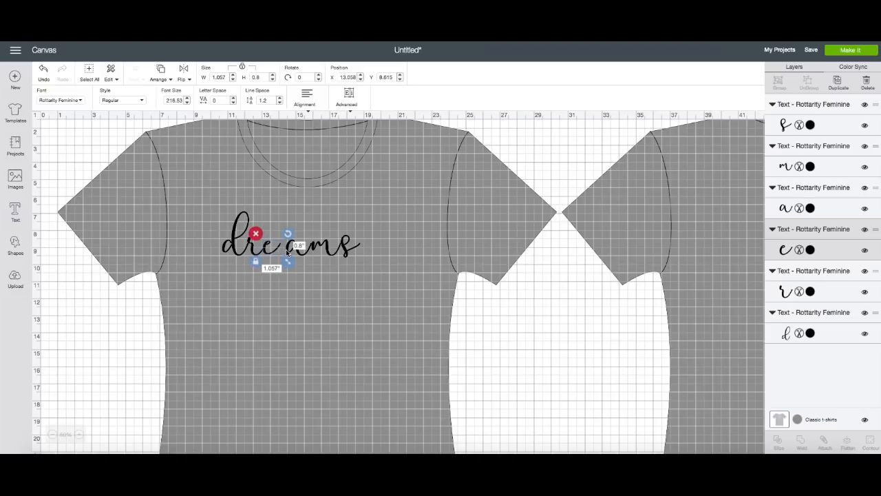
- Nudge the letter "a" left until it connects to the "e"
{"action": "left_click", "coordinate": [288, 253]}
{"action": "key", "text": "Left"}
{"action": "key", "text": "Left"}
{"action": "key", "text": "Left"}
{"action": "key", "text": "Left"}
{"action": "key", "text": "Left"}
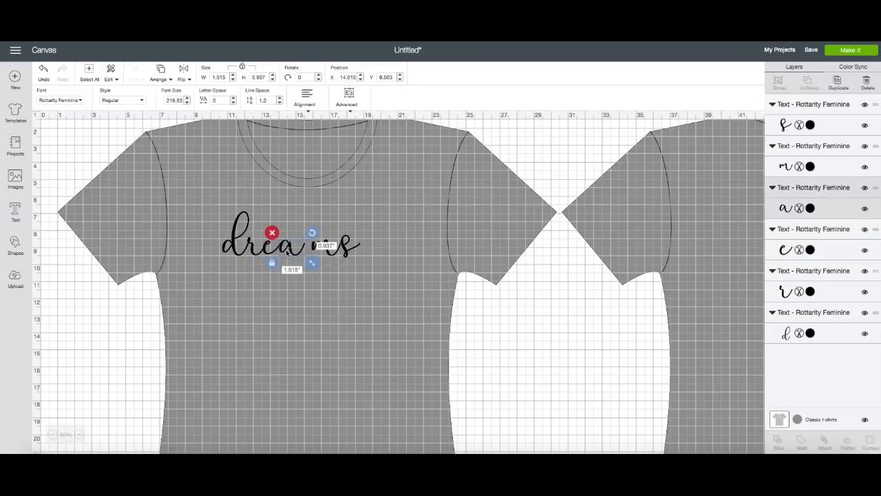
- Nudge the letter "m" about 0.6 inches left so it connects to the "a"
{"action": "left_click", "coordinate": [314, 251]}
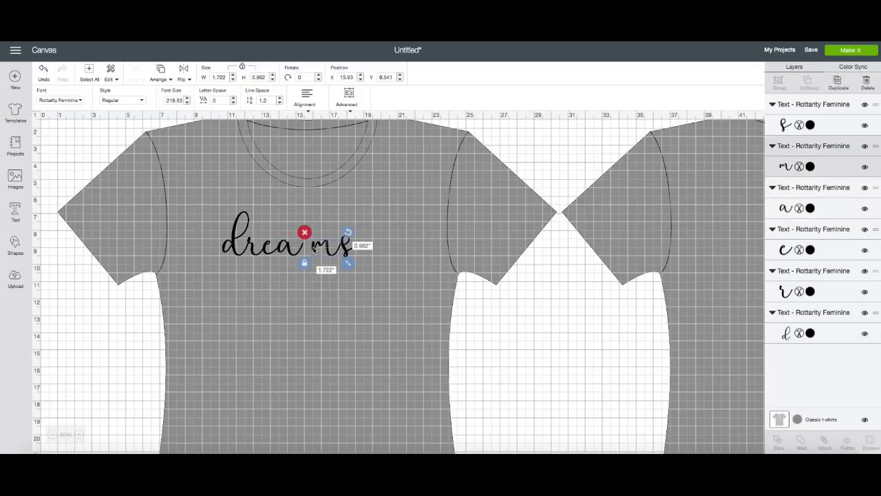
{"action": "key", "text": "Left"}
{"action": "key", "text": "Left"}
{"action": "key", "text": "Left"}
{"action": "key", "text": "Left"}
{"action": "key", "text": "Left"}
{"action": "key", "text": "Left"}
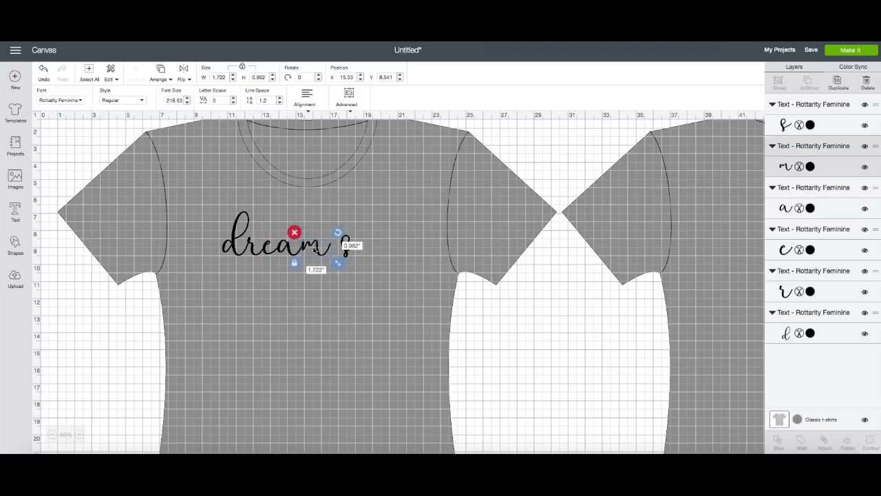
- Nudge the letter "s" about 0.7 inches left so it connects to the "m"
{"action": "left_click", "coordinate": [346, 253]}
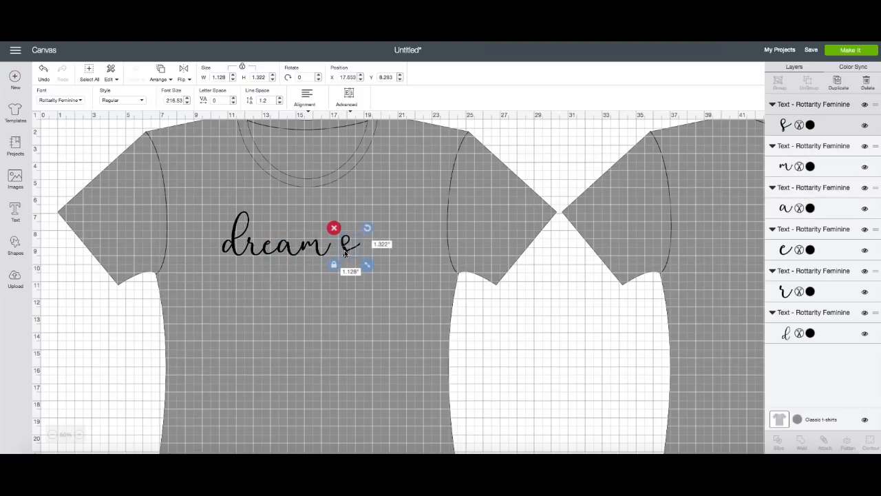
{"action": "key", "text": "Left"}
{"action": "key", "text": "Left"}
{"action": "key", "text": "Left"}
{"action": "key", "text": "Left"}
{"action": "key", "text": "Left"}
{"action": "key", "text": "Left"}
{"action": "key", "text": "Left"}
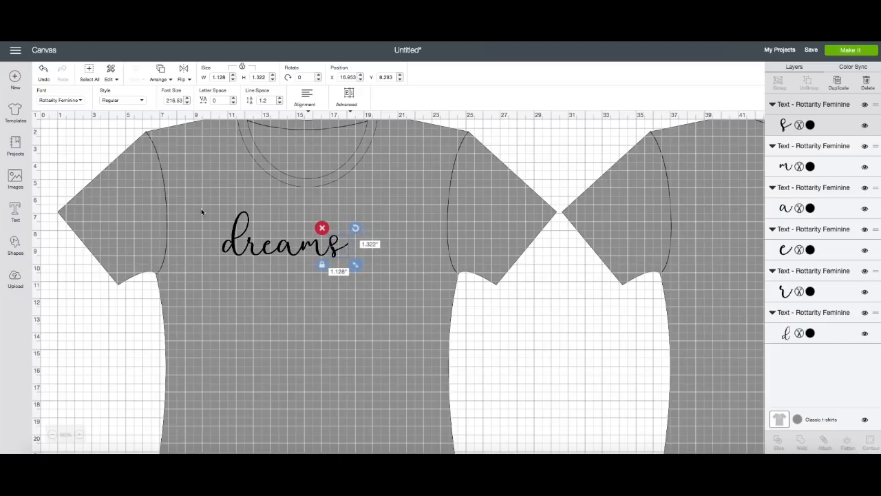
- Weld all the letters of "dreams" into one shape and center it just below the shirt's neckline
{"action": "left_click_drag", "start_coordinate": [201, 208], "coordinate": [364, 264]}
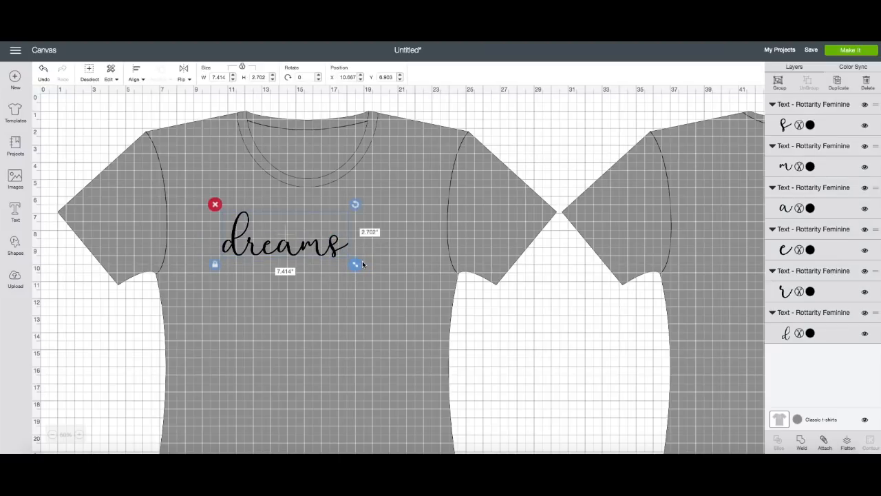
{"action": "left_click", "coordinate": [794, 440]}
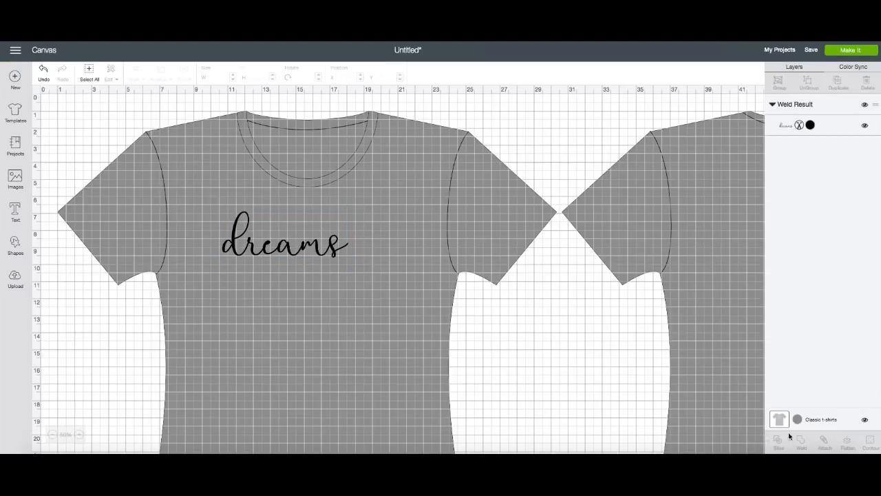
{"action": "left_click_drag", "start_coordinate": [279, 250], "coordinate": [298, 228]}
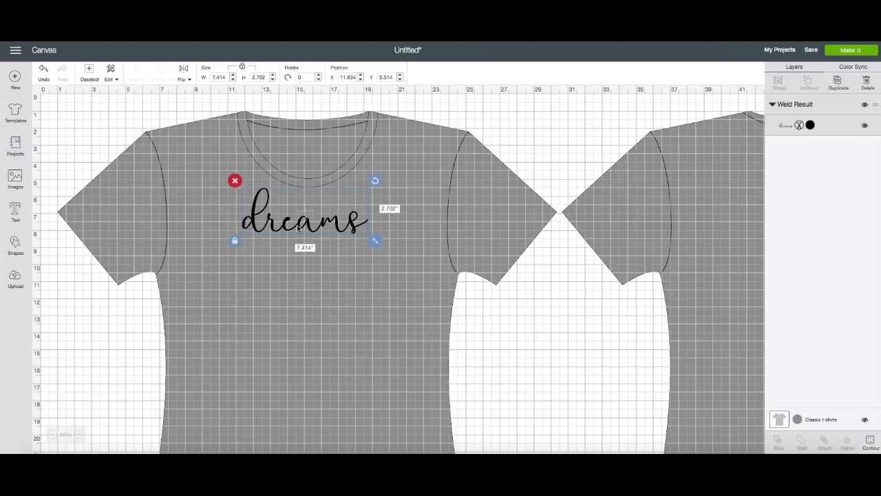
- Add the text "awake", place it below "dreams", and enlarge it to about 8.1 inches wide
{"action": "left_click", "coordinate": [15, 211]}
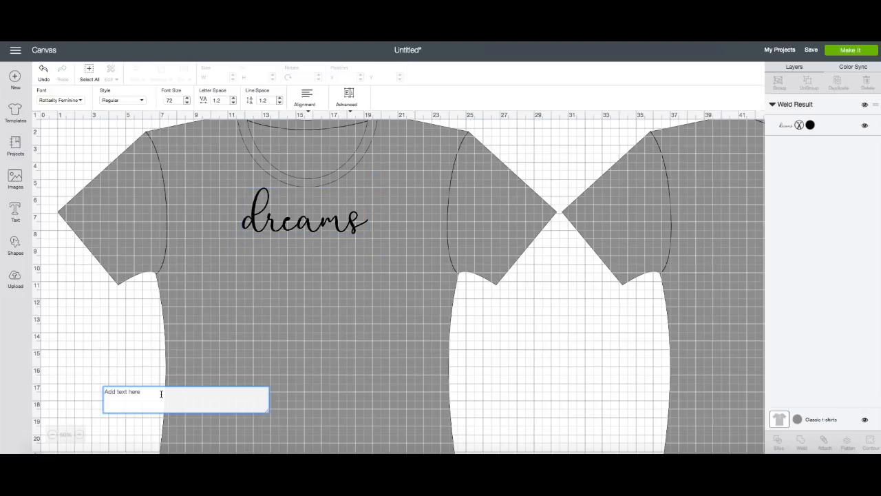
{"action": "type", "text": "awake"}
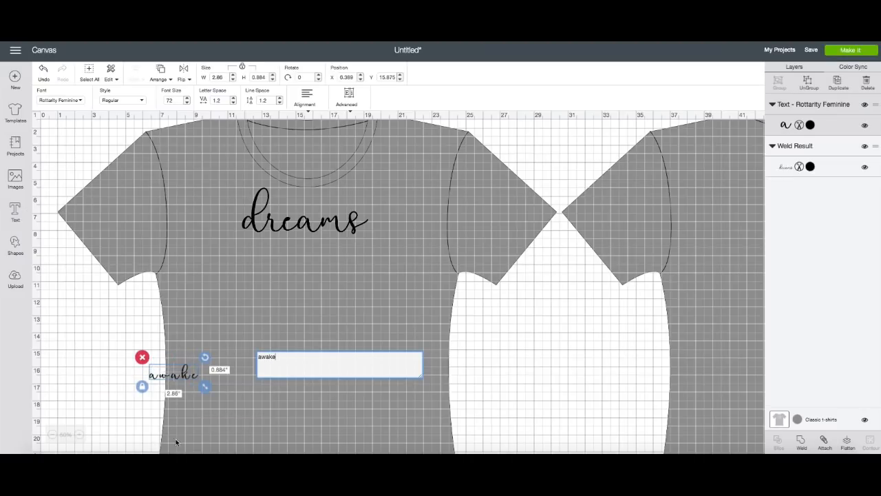
{"action": "left_click", "coordinate": [159, 420]}
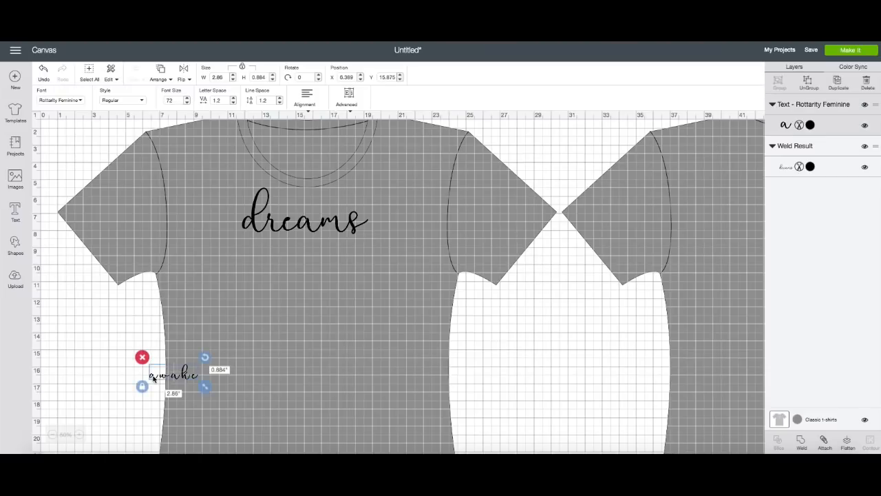
{"action": "left_click_drag", "start_coordinate": [158, 375], "coordinate": [240, 263]}
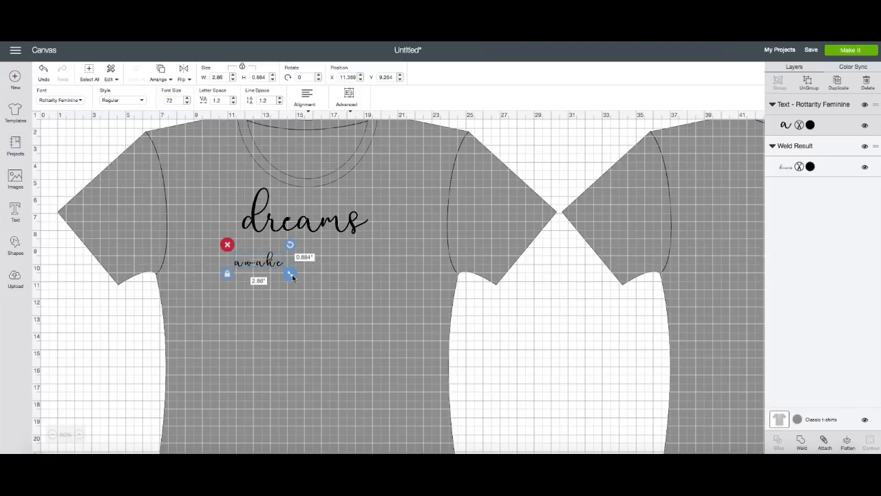
{"action": "left_click_drag", "start_coordinate": [330, 303], "coordinate": [382, 341]}
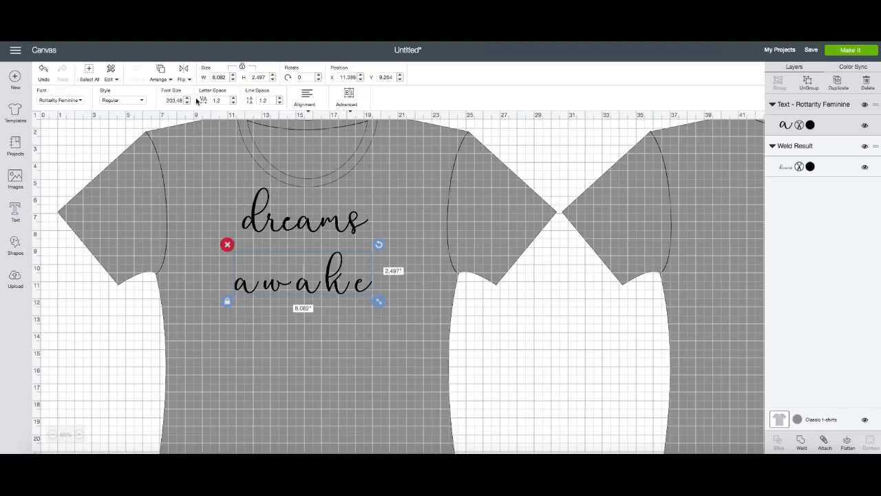
- Reduce the letter spacing of "awake" to -0.1
{"action": "left_click", "coordinate": [233, 103]}
{"action": "left_click", "coordinate": [233, 103]}
{"action": "left_click", "coordinate": [233, 103]}
{"action": "left_click", "coordinate": [233, 103]}
{"action": "left_click", "coordinate": [233, 104]}
{"action": "left_click", "coordinate": [233, 103]}
{"action": "left_click", "coordinate": [234, 103]}
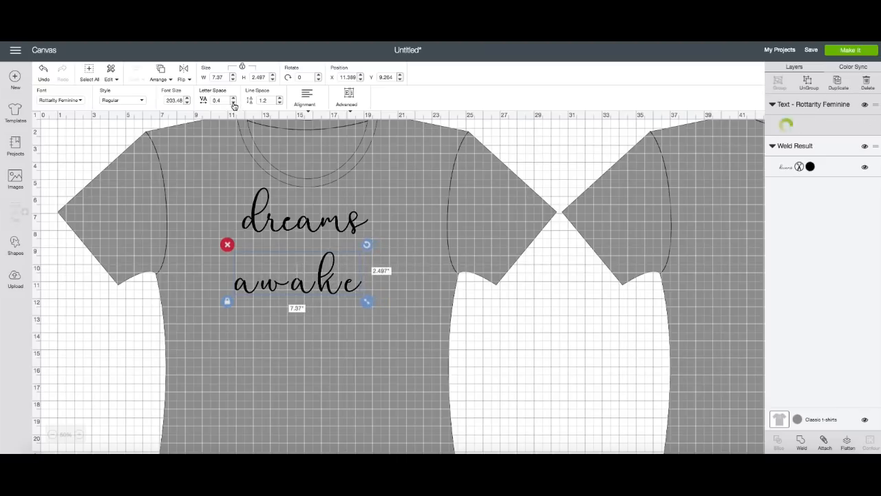
{"action": "left_click", "coordinate": [233, 103]}
{"action": "left_click", "coordinate": [233, 103]}
{"action": "left_click", "coordinate": [234, 103]}
{"action": "left_click", "coordinate": [233, 104]}
{"action": "left_click", "coordinate": [233, 103]}
{"action": "left_click", "coordinate": [233, 104]}
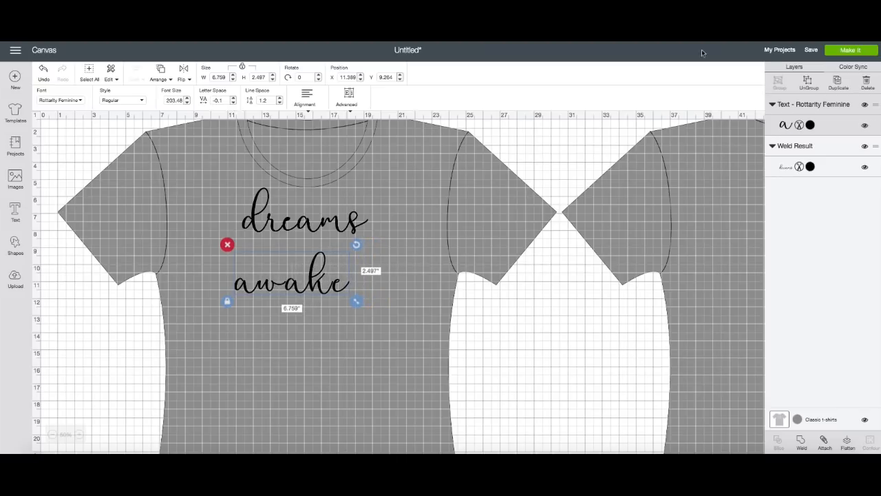
- Ungroup "awake" into single letters and nudge the "k" left until it connects to the "a"
{"action": "left_click", "coordinate": [809, 84]}
{"action": "left_click", "coordinate": [262, 289]}
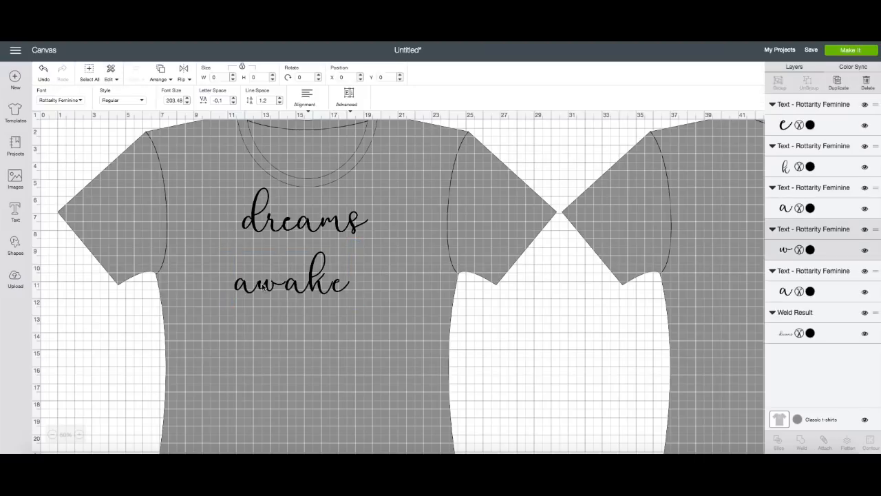
{"action": "left_click_drag", "start_coordinate": [263, 286], "coordinate": [285, 287]}
{"action": "left_click", "coordinate": [288, 287]}
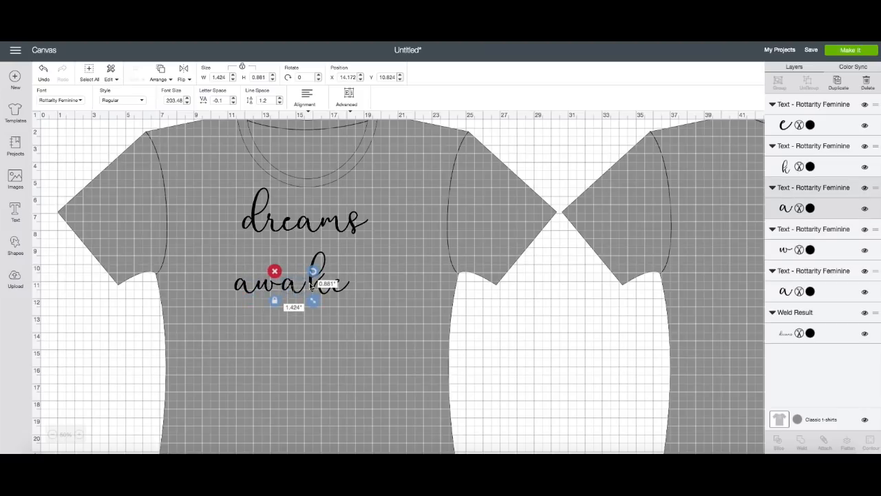
{"action": "left_click", "coordinate": [311, 286]}
{"action": "key", "text": "Left"}
{"action": "key", "text": "Left"}
{"action": "key", "text": "Left"}
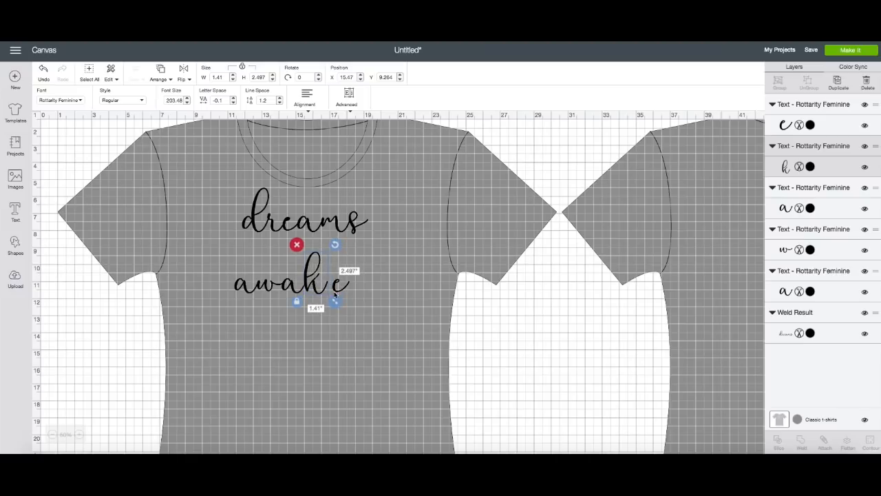
- Nudge the letter "e" about 0.5 inches left so it connects to the "k"
{"action": "left_click", "coordinate": [335, 295]}
{"action": "left_click", "coordinate": [335, 293]}
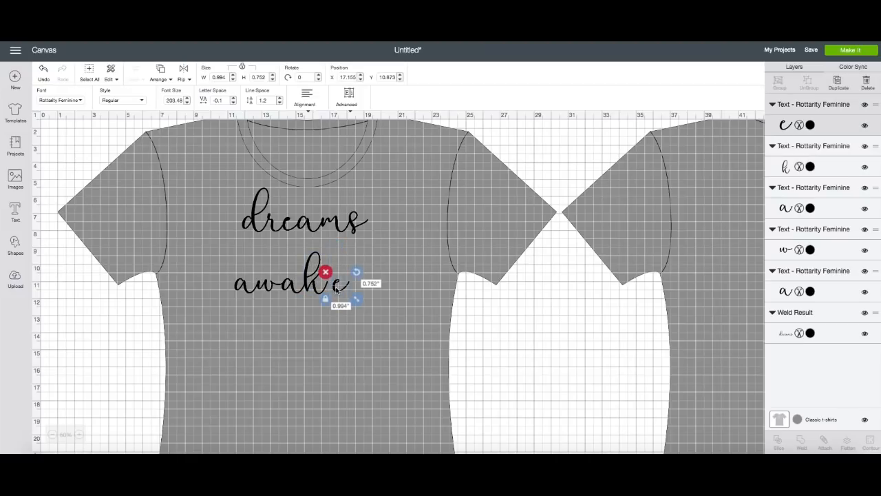
{"action": "key", "text": "Left"}
{"action": "key", "text": "Left"}
{"action": "key", "text": "Left"}
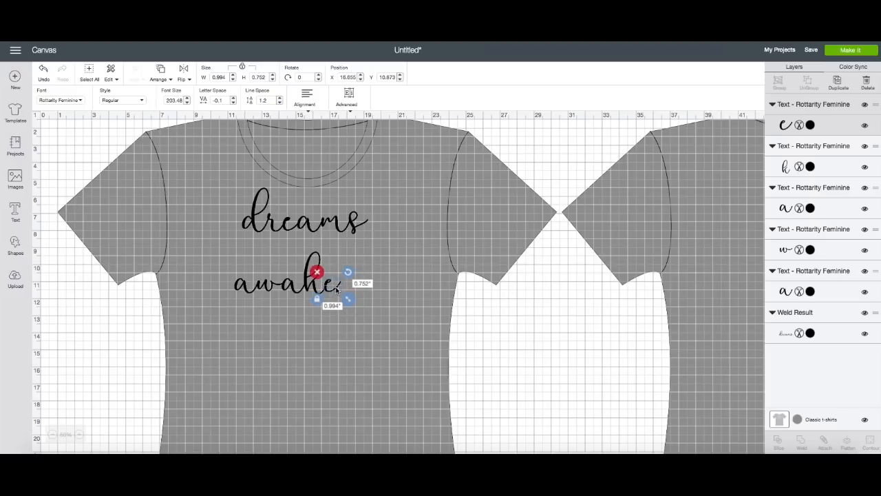
- Weld all the letters of "awake" into one shape and center it closely beneath "dreams"
{"action": "left_click", "coordinate": [231, 256]}
{"action": "left_click_drag", "start_coordinate": [231, 256], "coordinate": [373, 314]}
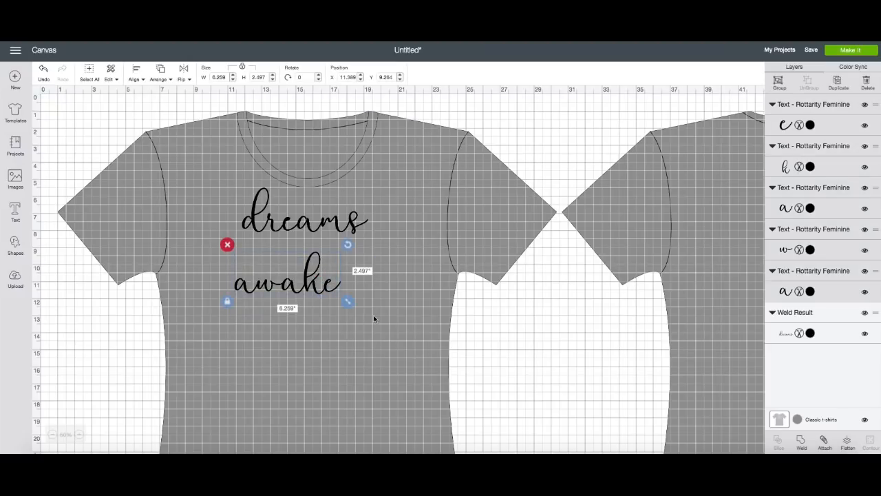
{"action": "left_click", "coordinate": [800, 443]}
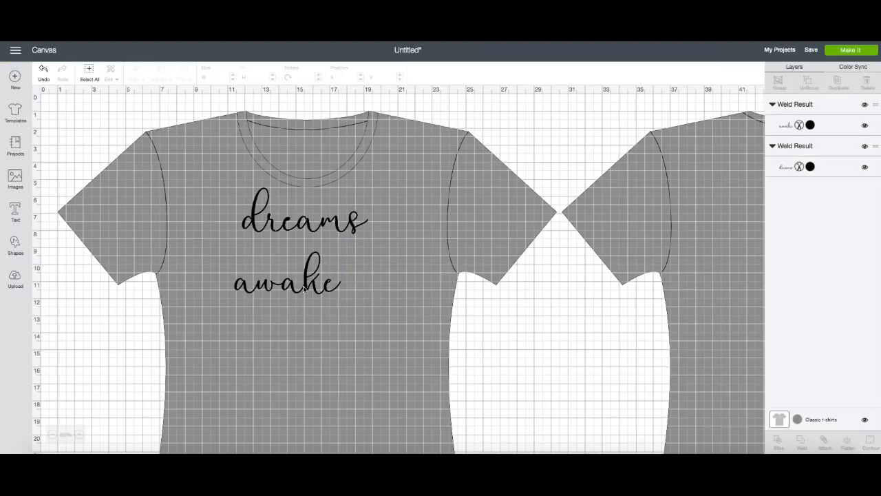
{"action": "left_click_drag", "start_coordinate": [304, 289], "coordinate": [320, 271]}
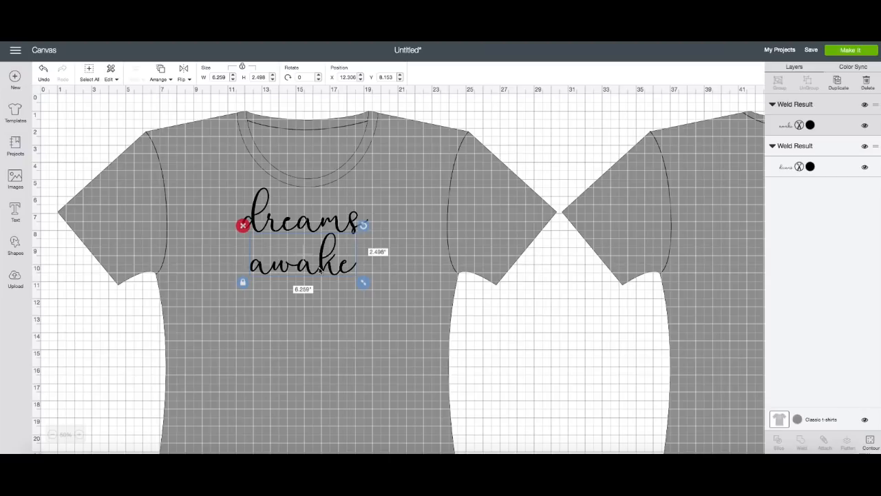
- Recolor both welded words, "dreams" and "awake", to Cactus Pink
{"action": "left_click", "coordinate": [810, 166]}
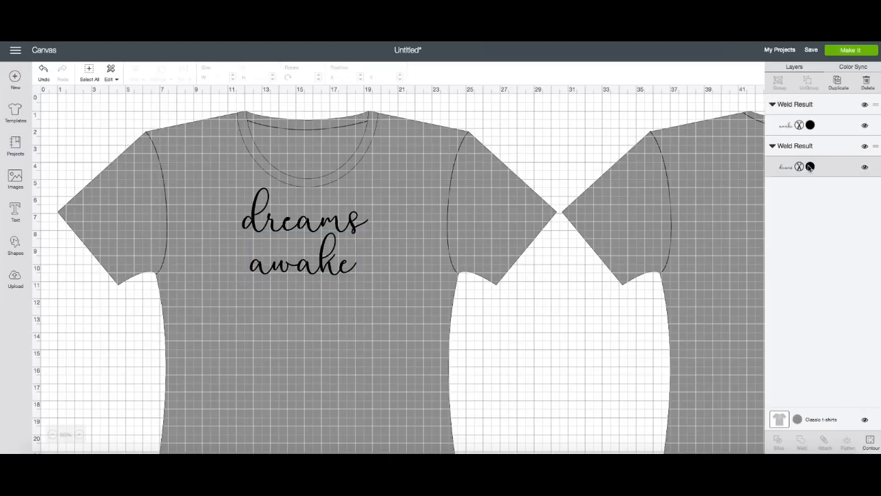
{"action": "left_click", "coordinate": [730, 181]}
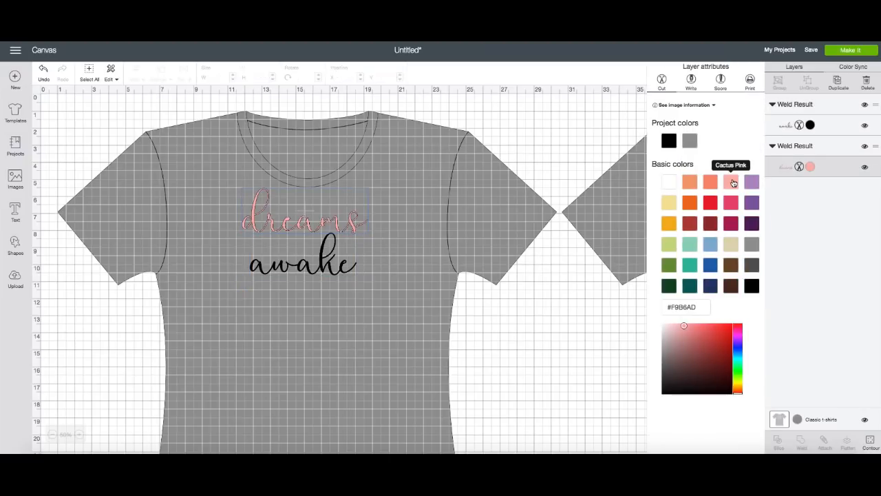
{"action": "left_click", "coordinate": [333, 260]}
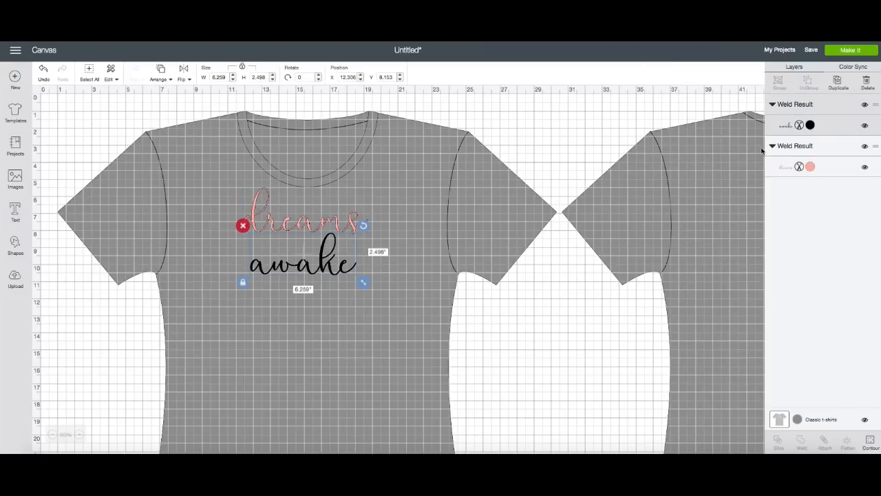
{"action": "left_click", "coordinate": [809, 126]}
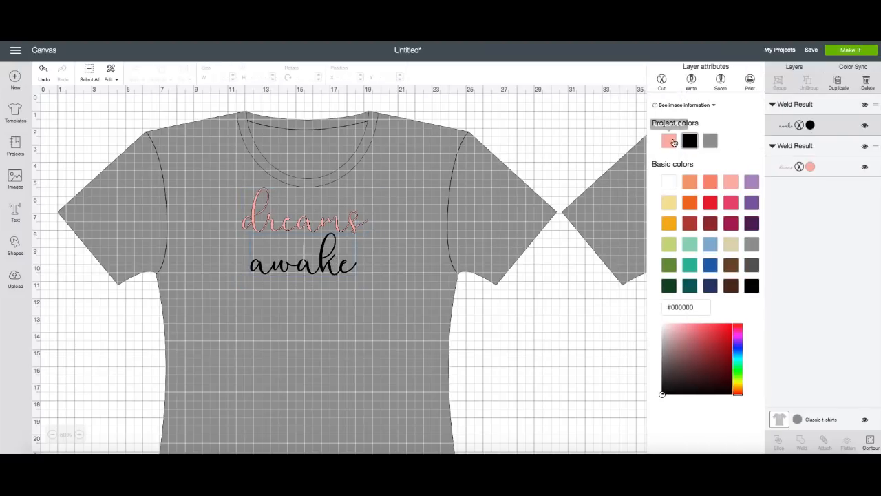
{"action": "left_click", "coordinate": [669, 142]}
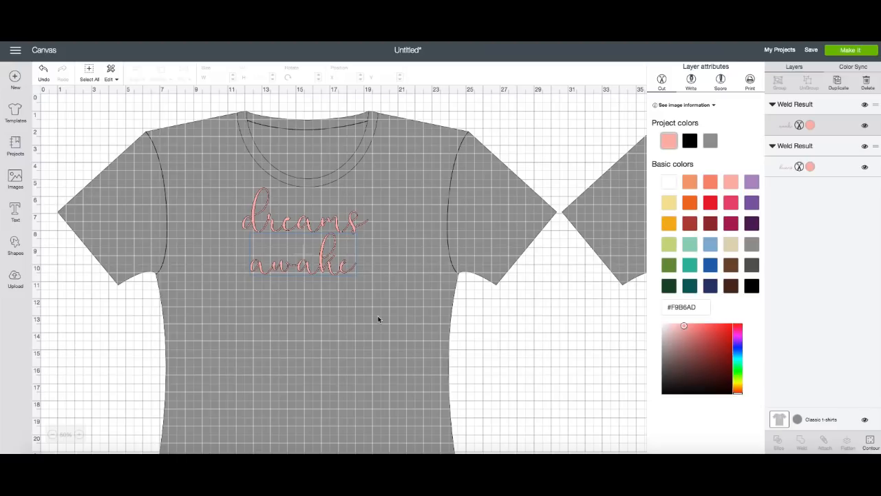
{"action": "left_click", "coordinate": [377, 316]}
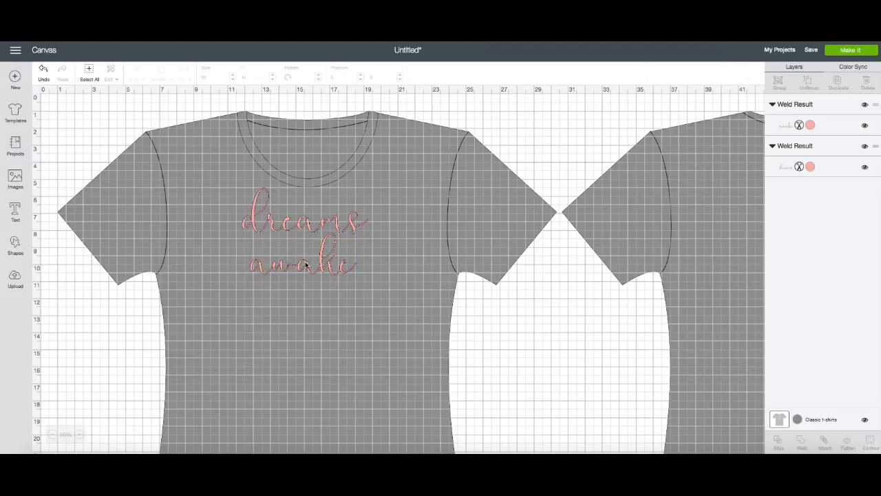
- Move "awake" down to a Y position of about 14.4 inches and "dreams" down to about 8.8 inches
{"action": "left_click_drag", "start_coordinate": [306, 269], "coordinate": [306, 369]}
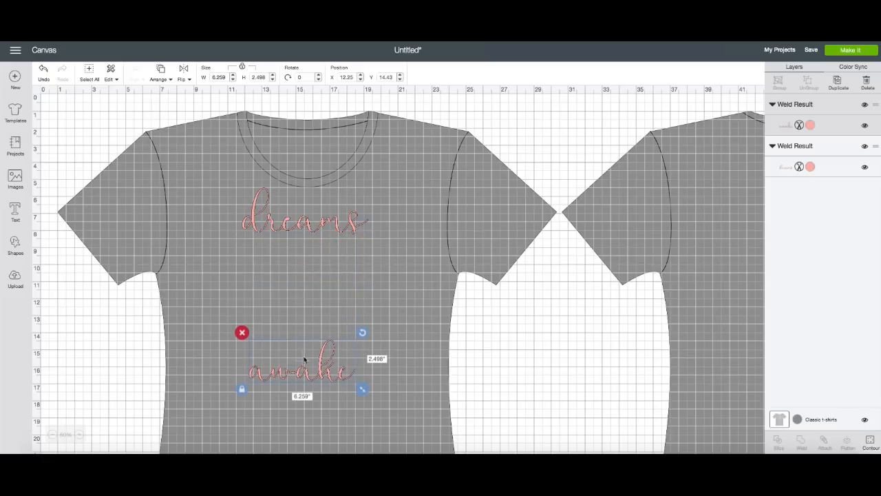
{"action": "left_click_drag", "start_coordinate": [301, 223], "coordinate": [301, 279]}
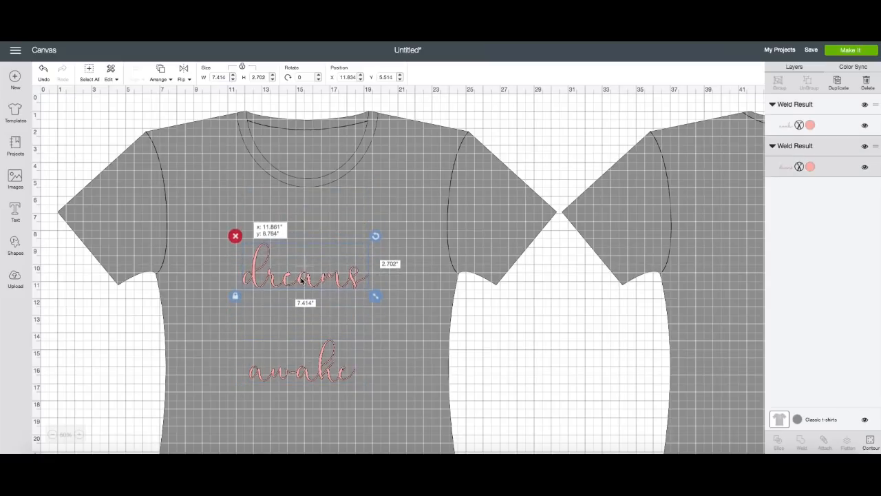
{"action": "left_click", "coordinate": [143, 336]}
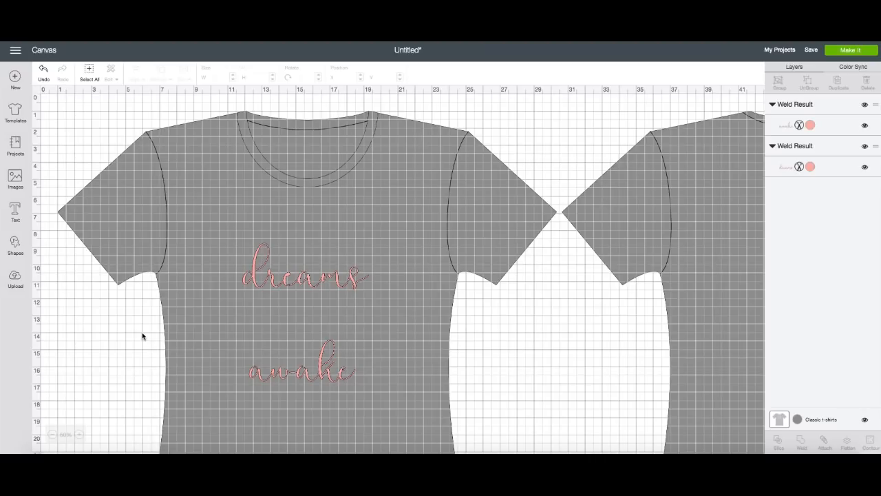
- Start a new text object and set its font to Bebas Neue, searching the fonts for "bebas"
{"action": "left_click", "coordinate": [17, 215]}
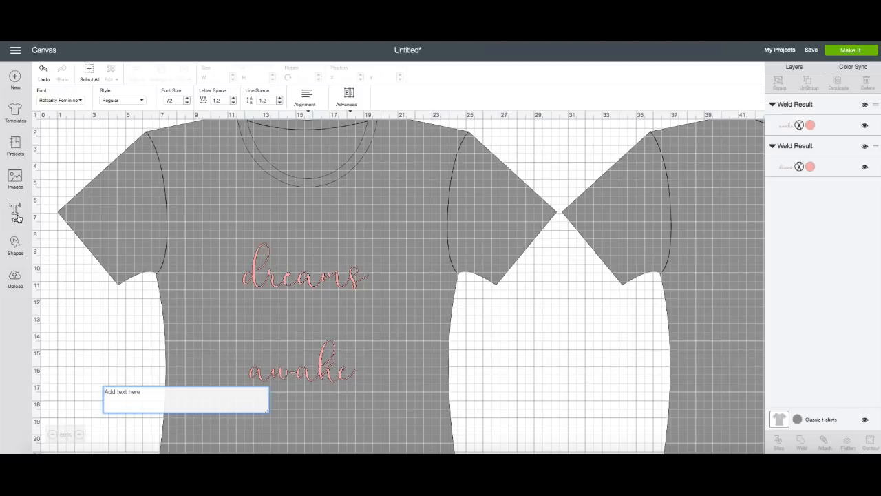
{"action": "left_click", "coordinate": [65, 100]}
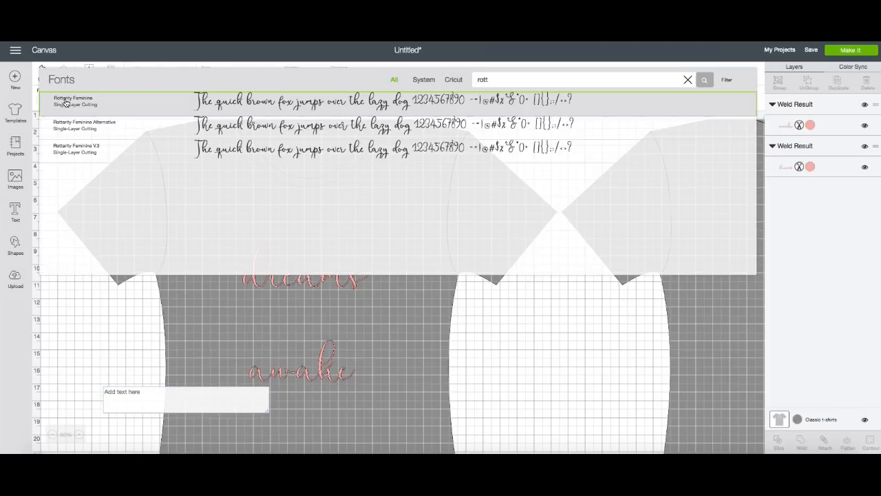
{"action": "double_click", "coordinate": [487, 80]}
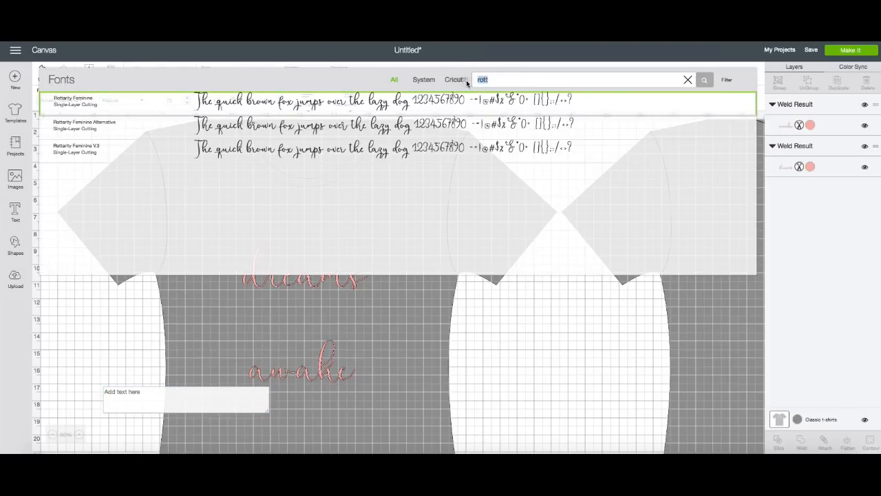
{"action": "key", "text": "BackSpace"}
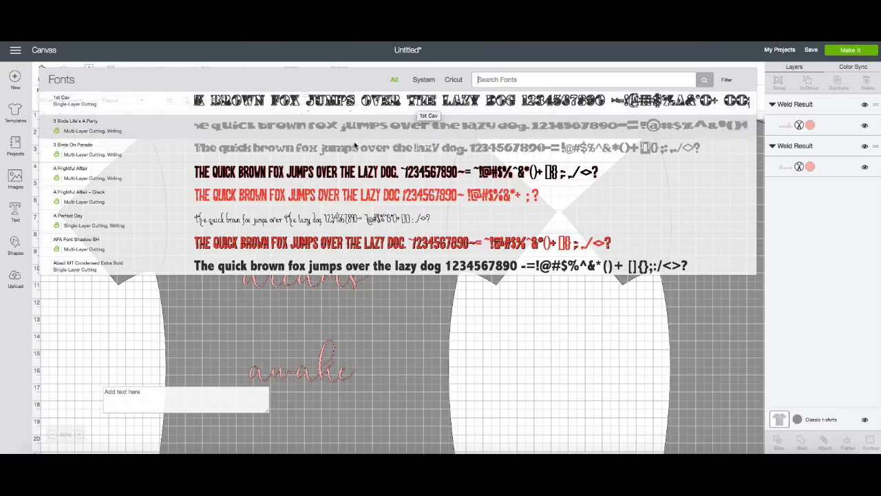
{"action": "left_click", "coordinate": [488, 80]}
{"action": "type", "text": "bebas"}
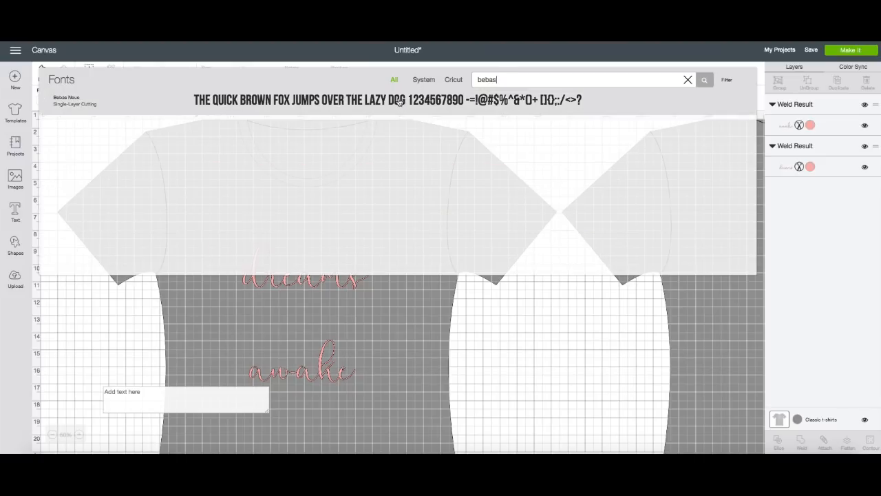
{"action": "left_click", "coordinate": [399, 101]}
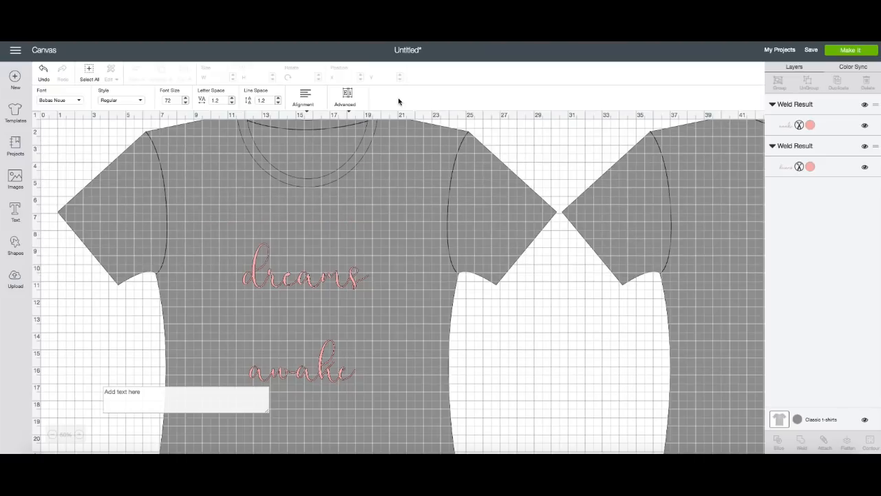
- Enter the text "a million", place it centered above "dreams", and enlarge it to about 6.7 inches wide
{"action": "left_click", "coordinate": [154, 404]}
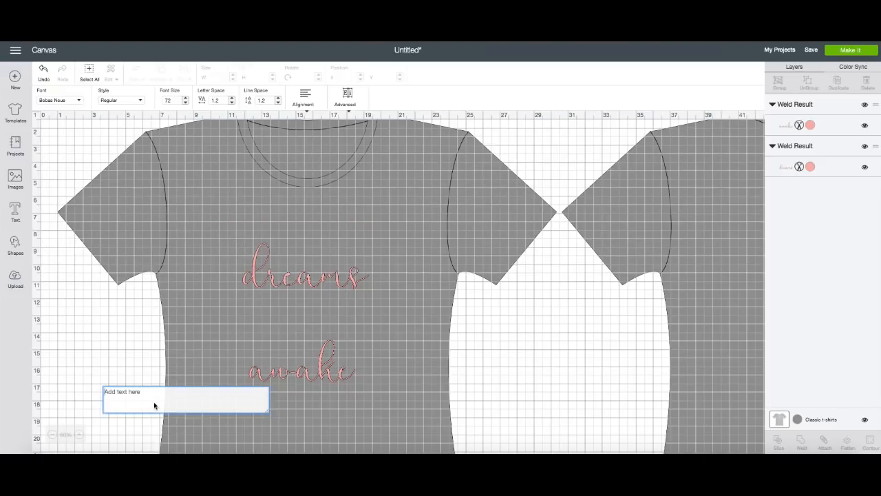
{"action": "type", "text": "a mi"}
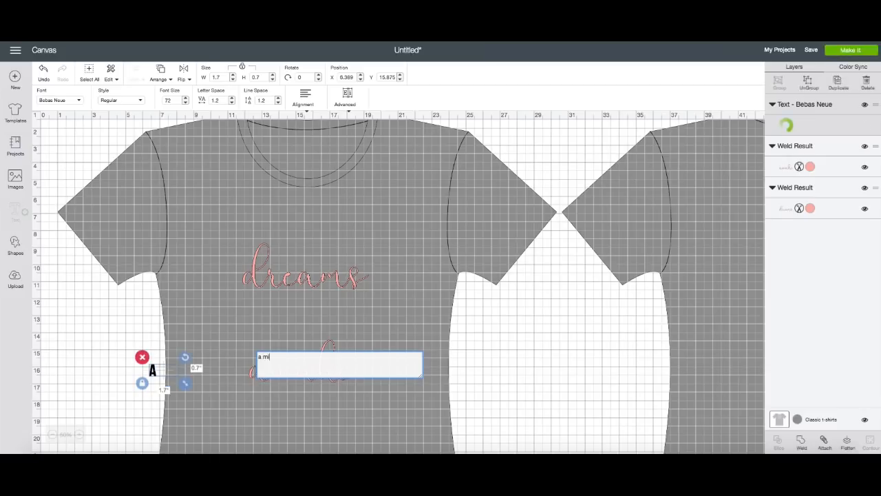
{"action": "type", "text": "llion"}
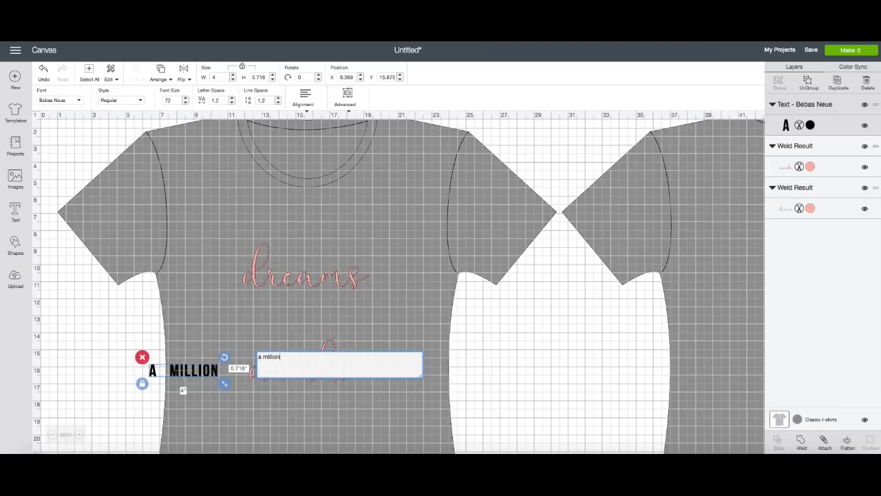
{"action": "left_click", "coordinate": [200, 415]}
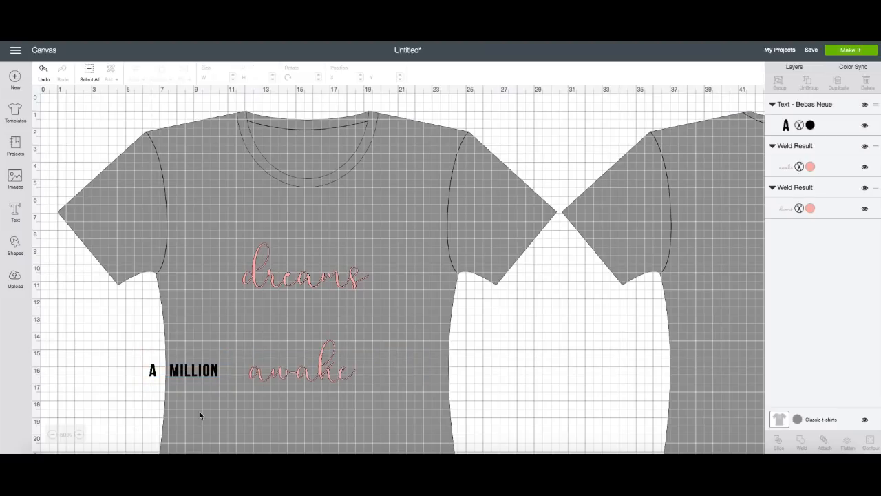
{"action": "left_click_drag", "start_coordinate": [176, 380], "coordinate": [369, 238]}
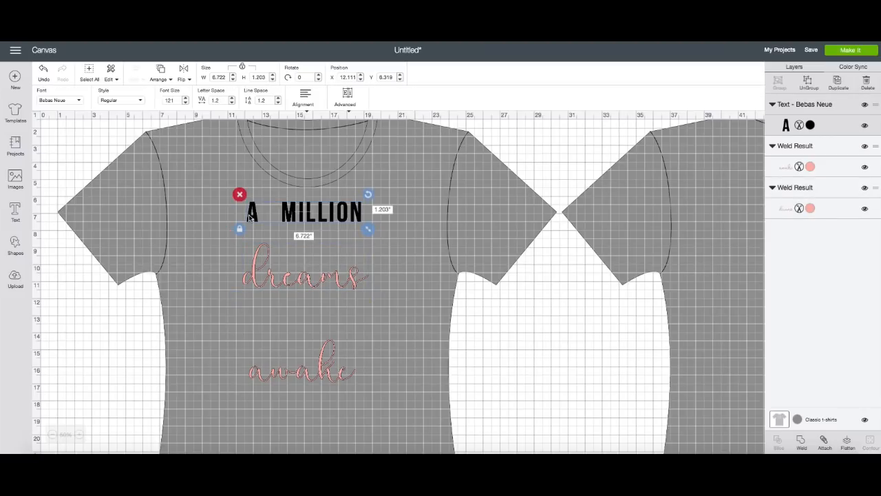
- Ungroup the "A MILLION" text and nudge the letter "A" closer to "MILLION", to an X position of about 12.8 inches
{"action": "left_click", "coordinate": [804, 83]}
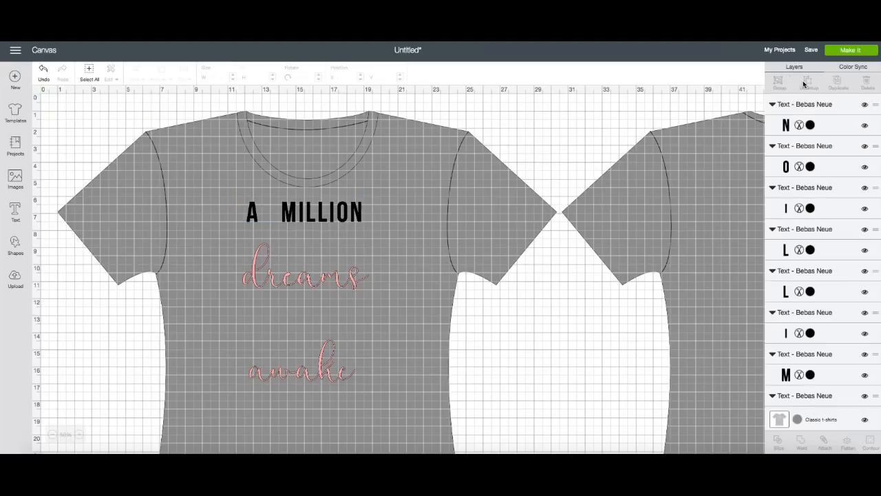
{"action": "left_click", "coordinate": [250, 218]}
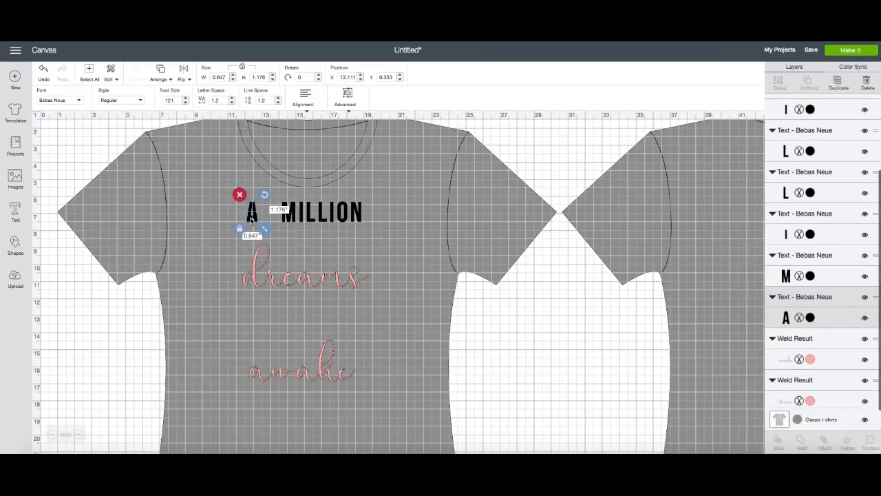
{"action": "key", "text": "Right"}
{"action": "key", "text": "Right"}
{"action": "key", "text": "Right"}
{"action": "key", "text": "Right"}
{"action": "key", "text": "Right"}
{"action": "key", "text": "Right"}
{"action": "key", "text": "Right"}
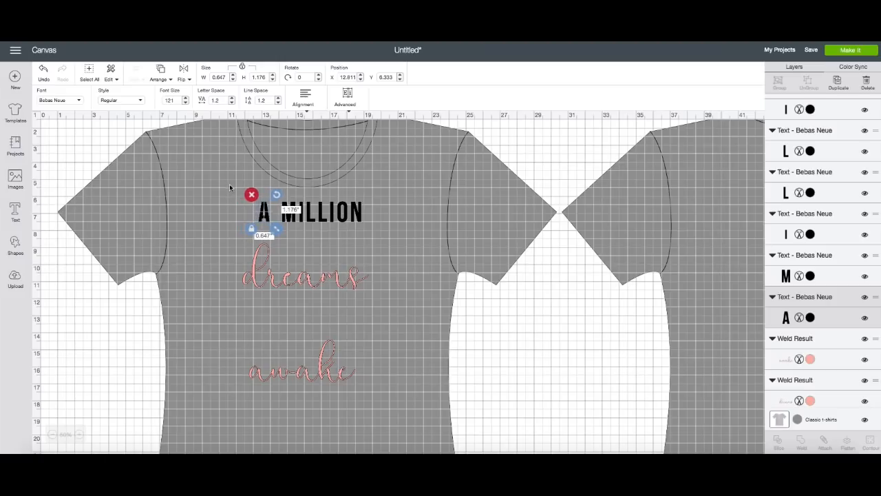
- Weld the letters of "A MILLION" together, unlock its proportions and stretch it to about 7.08 by 1.31 inches
{"action": "left_click_drag", "start_coordinate": [230, 185], "coordinate": [376, 236]}
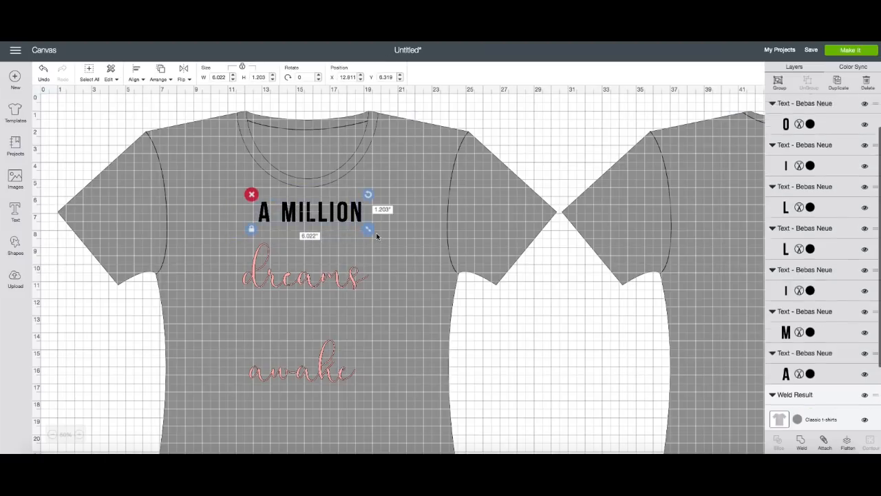
{"action": "left_click", "coordinate": [800, 444]}
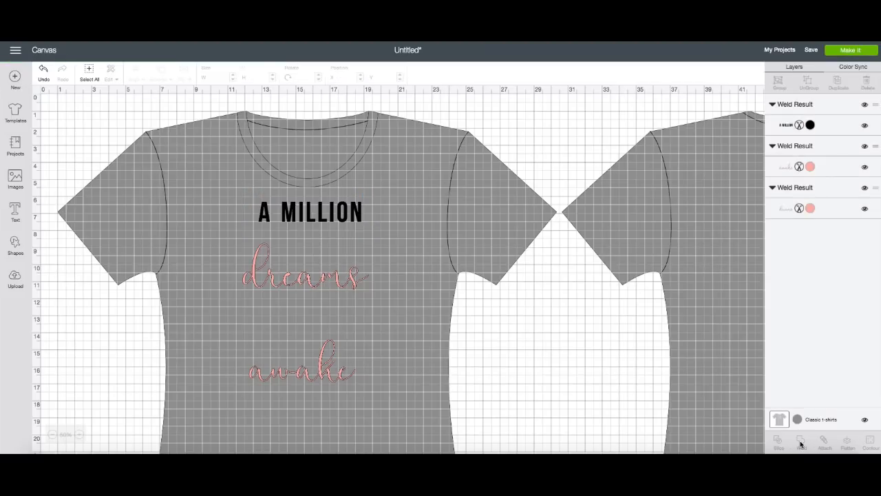
{"action": "left_click", "coordinate": [329, 216]}
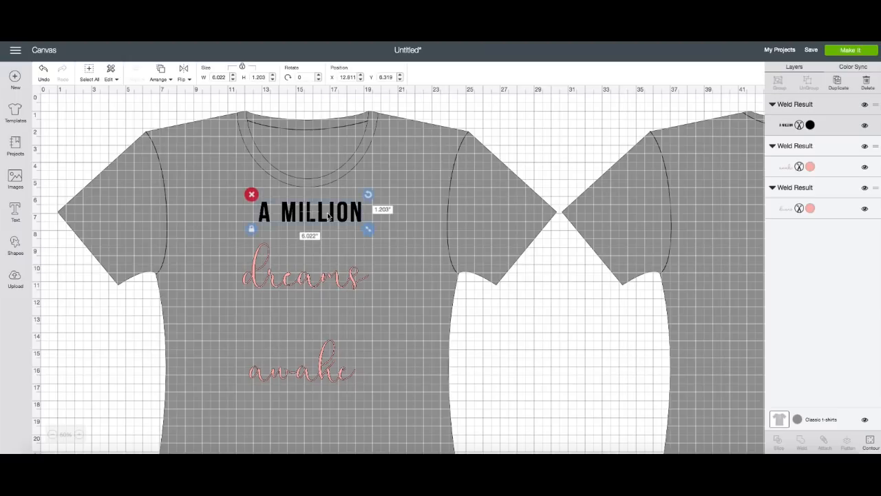
{"action": "left_click", "coordinate": [252, 229]}
{"action": "mouse_move", "coordinate": [368, 232]}
{"action": "left_mouse_down"}
{"action": "mouse_move", "coordinate": [378, 236]}
{"action": "mouse_move", "coordinate": [381, 222]}
{"action": "left_mouse_up"}
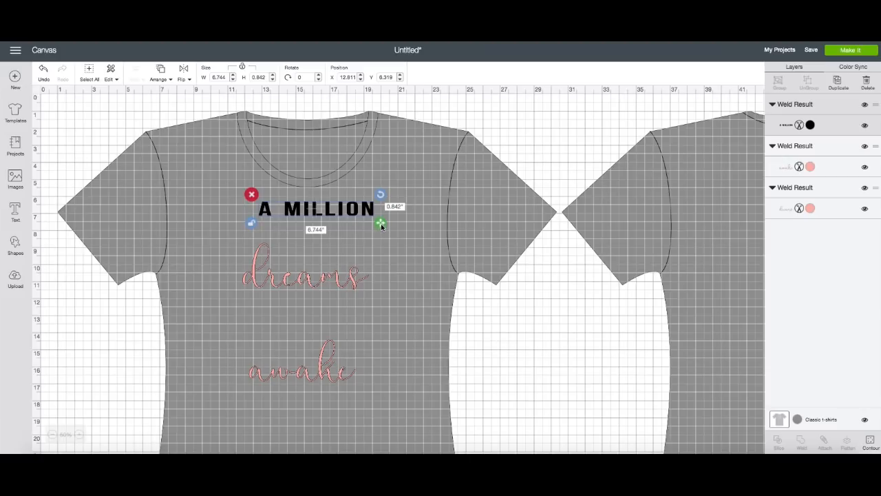
{"action": "left_click_drag", "start_coordinate": [380, 223], "coordinate": [387, 235]}
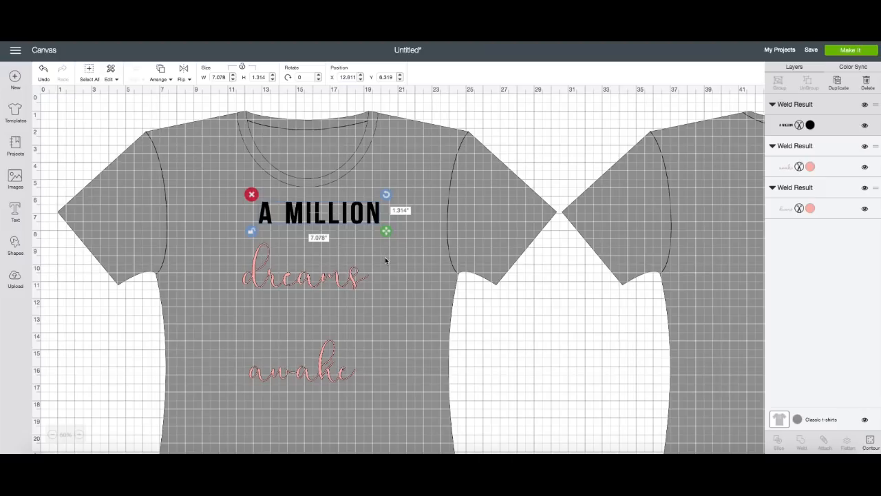
{"action": "left_click", "coordinate": [385, 256]}
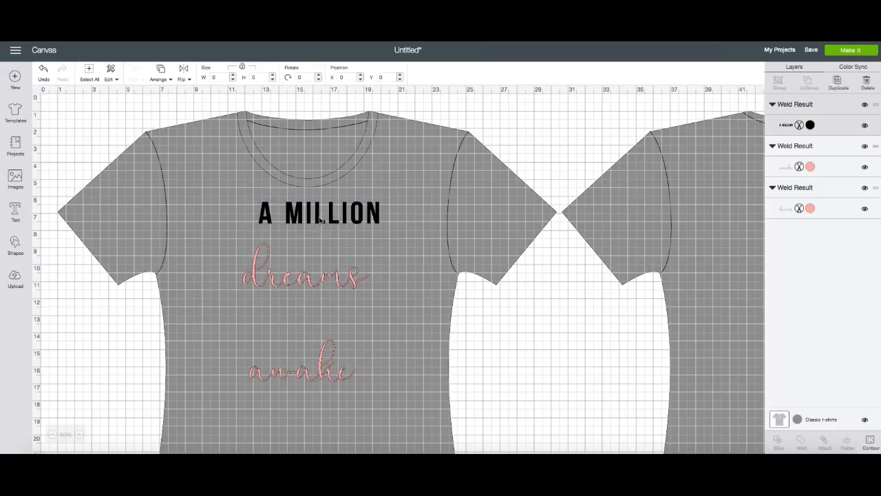
- Shift "A MILLION" to an X position of about 12.03 inches and move "dreams" up directly beneath it, at Y about 7.6
{"action": "left_click_drag", "start_coordinate": [320, 220], "coordinate": [306, 220]}
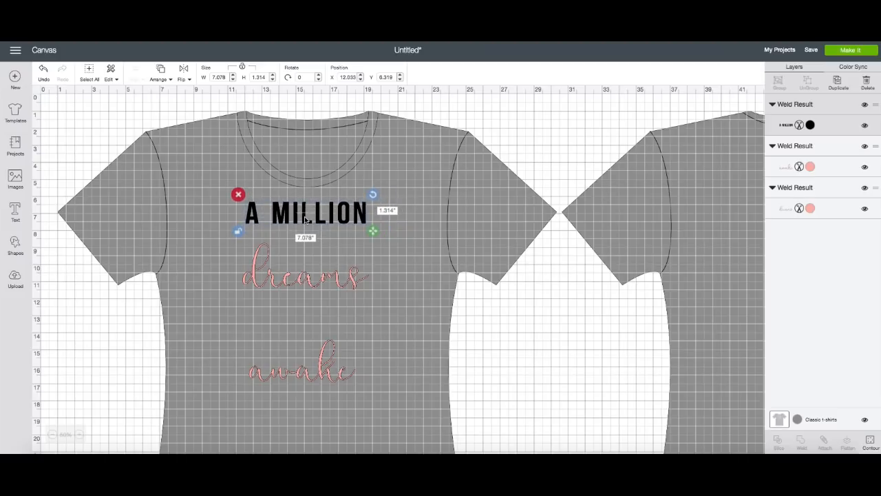
{"action": "left_click_drag", "start_coordinate": [304, 282], "coordinate": [302, 265]}
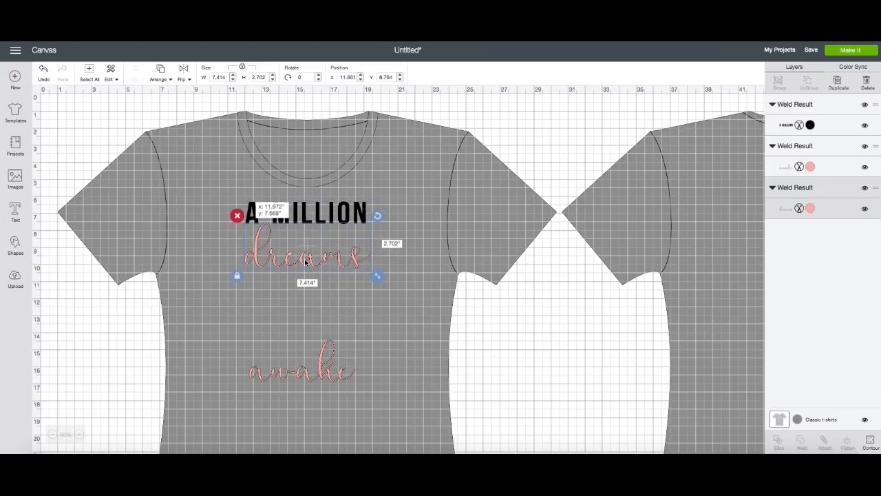
{"action": "left_click", "coordinate": [261, 309]}
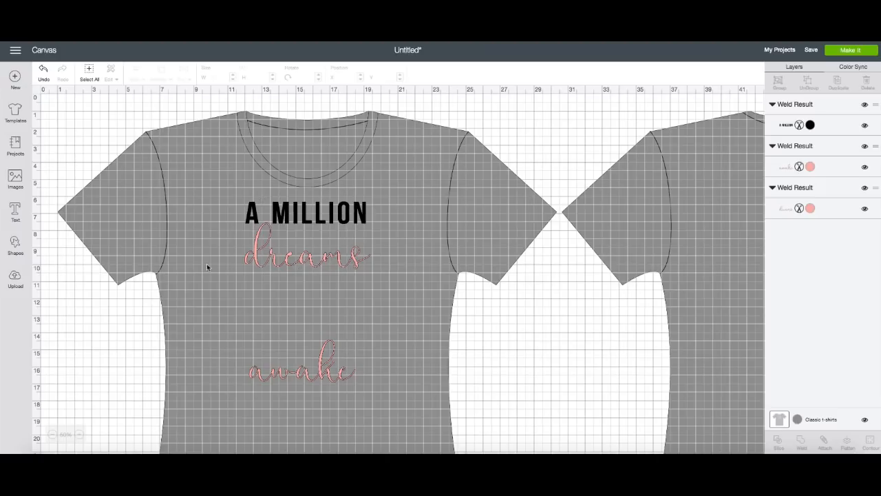
- Add a new Bebas Neue text object reading "are keeping me"
{"action": "left_click", "coordinate": [15, 211]}
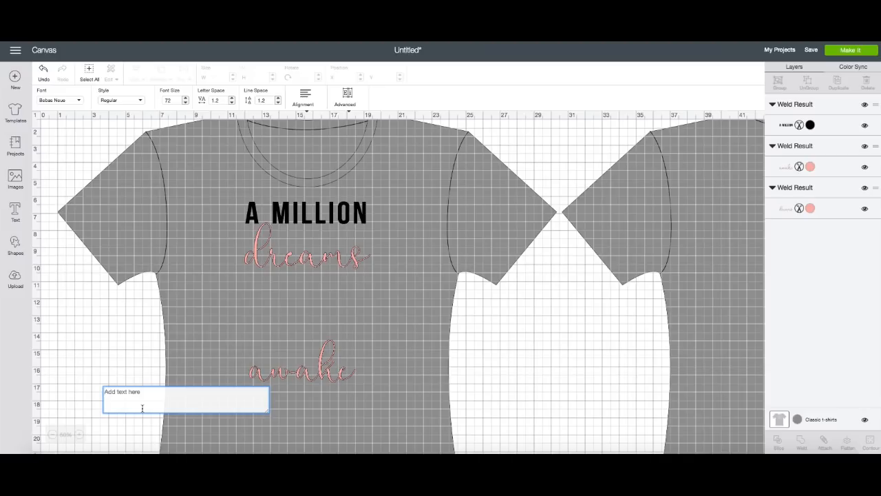
{"action": "type", "text": "are k"}
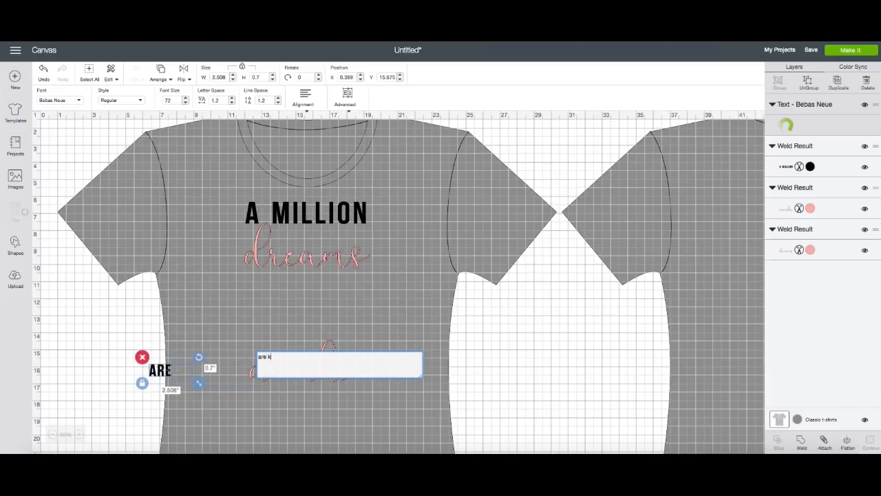
{"action": "type", "text": "eeping me"}
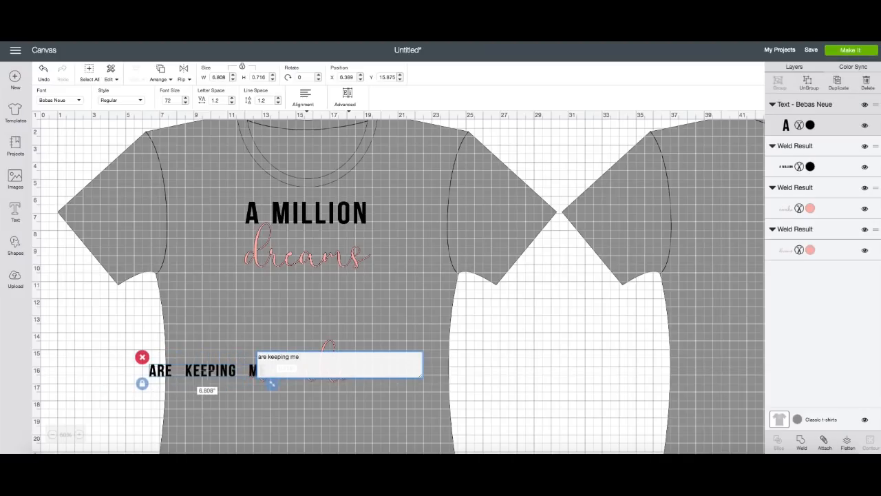
{"action": "left_click", "coordinate": [193, 408]}
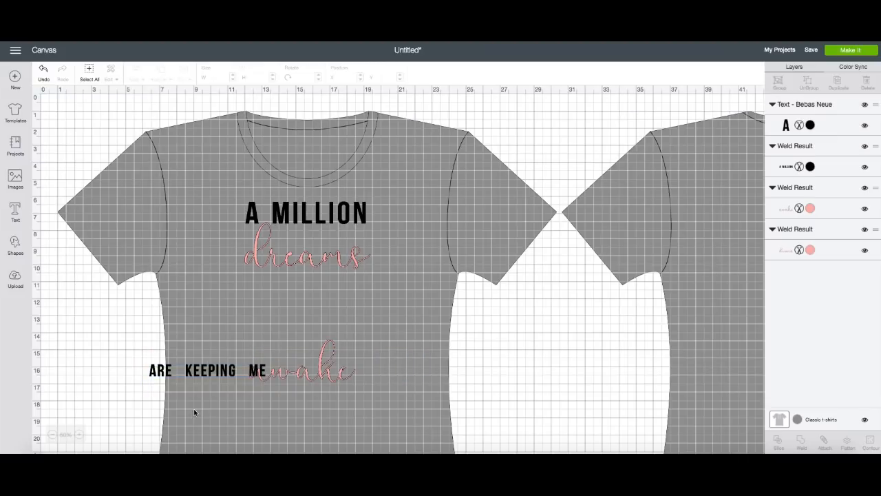
- Place "ARE KEEPING ME" beneath "dreams" at about X 11.9, Y 11.4 inches and enlarge it to about 7.7 inches wide
{"action": "left_click", "coordinate": [214, 372]}
{"action": "left_click_drag", "start_coordinate": [213, 372], "coordinate": [308, 296]}
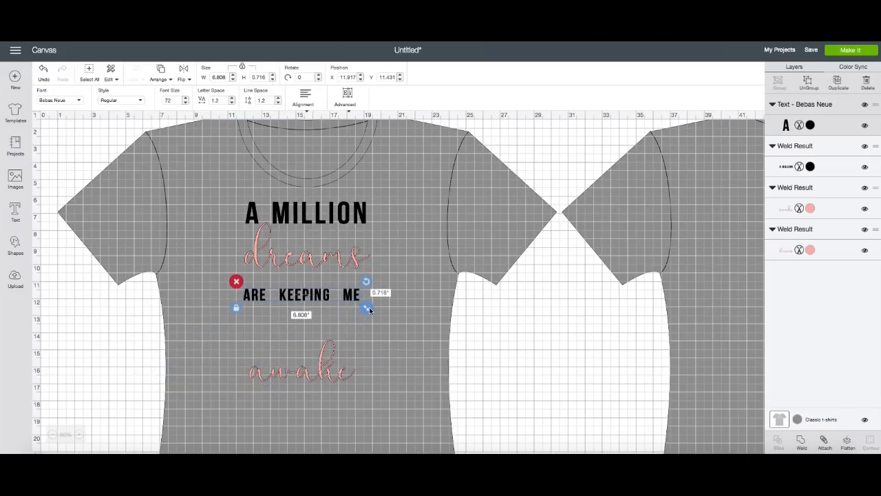
{"action": "left_click_drag", "start_coordinate": [366, 309], "coordinate": [387, 323]}
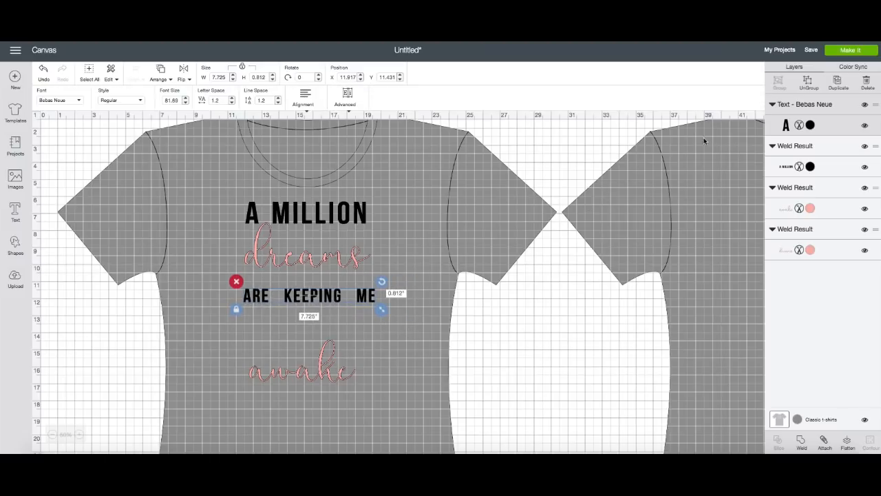
- Ungroup "ARE KEEPING ME" and nudge "ME" closer to "KEEPING", to an X position of about 18.1 inches
{"action": "left_click", "coordinate": [820, 90]}
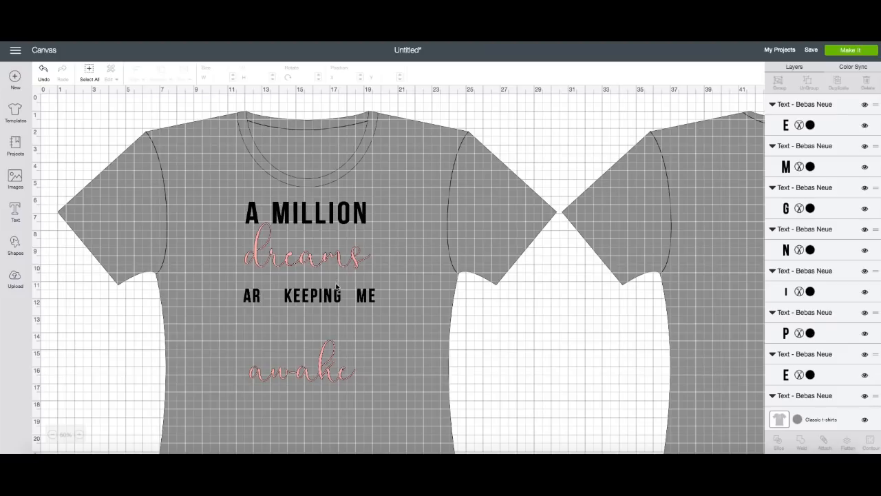
{"action": "left_click", "coordinate": [374, 294]}
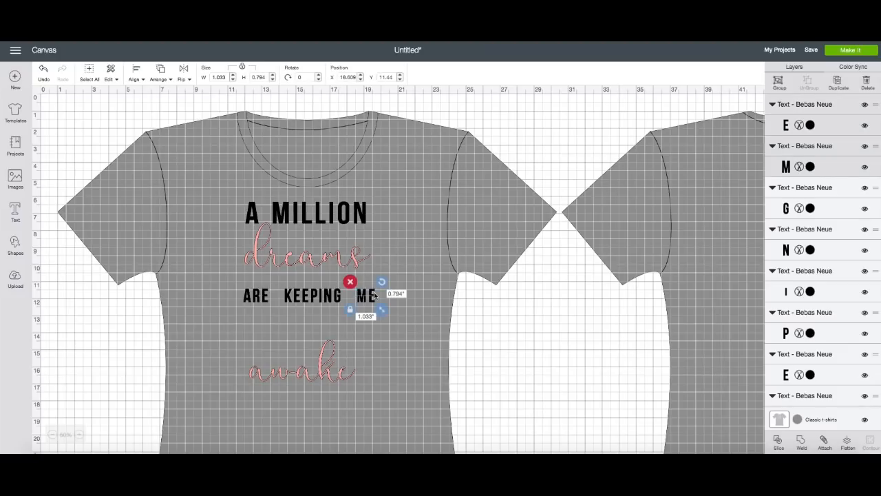
{"action": "key", "text": "Left"}
{"action": "key", "text": "Left"}
{"action": "key", "text": "Left"}
{"action": "key", "text": "Left"}
{"action": "key", "text": "Left"}
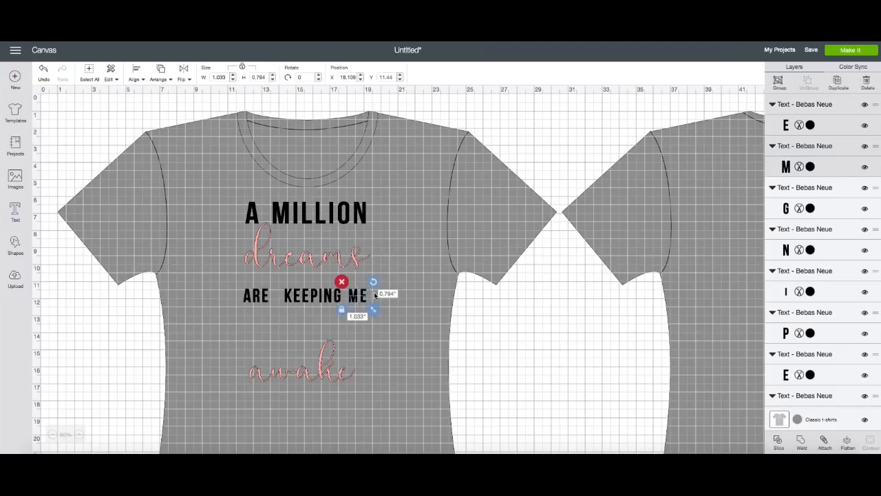
- Nudge the word "ARE" closer to "KEEPING", to an X position of about 12.3 inches
{"action": "left_click_drag", "start_coordinate": [228, 288], "coordinate": [270, 311]}
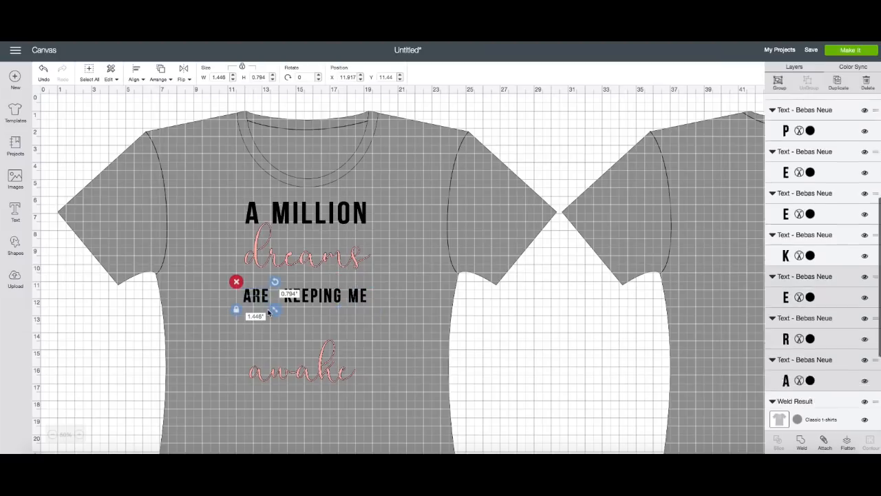
{"action": "key", "text": "Right"}
{"action": "key", "text": "Right"}
{"action": "key", "text": "Right"}
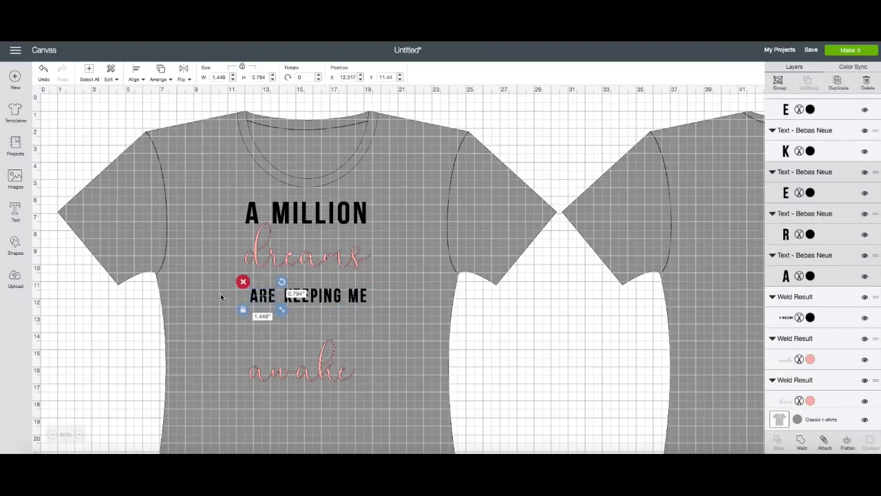
{"action": "left_click", "coordinate": [216, 296]}
- Weld the letters of "ARE KEEPING ME" together, unlock its proportions and stretch it to about 7.69 by 1.29 inches
{"action": "left_click_drag", "start_coordinate": [240, 276], "coordinate": [393, 318]}
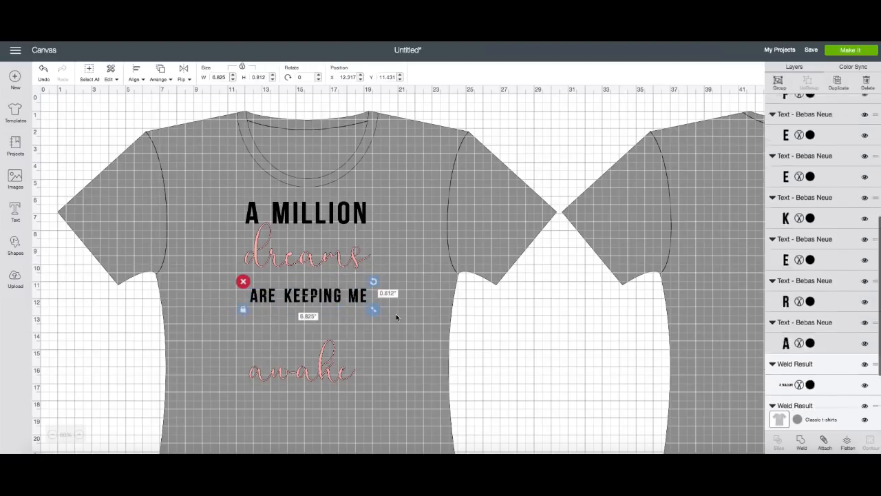
{"action": "left_click", "coordinate": [801, 444]}
{"action": "left_click", "coordinate": [417, 330]}
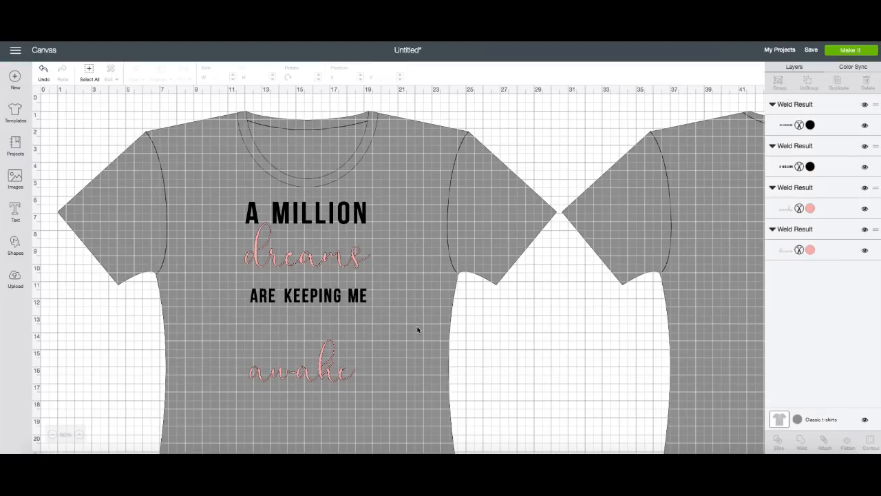
{"action": "left_click", "coordinate": [372, 299]}
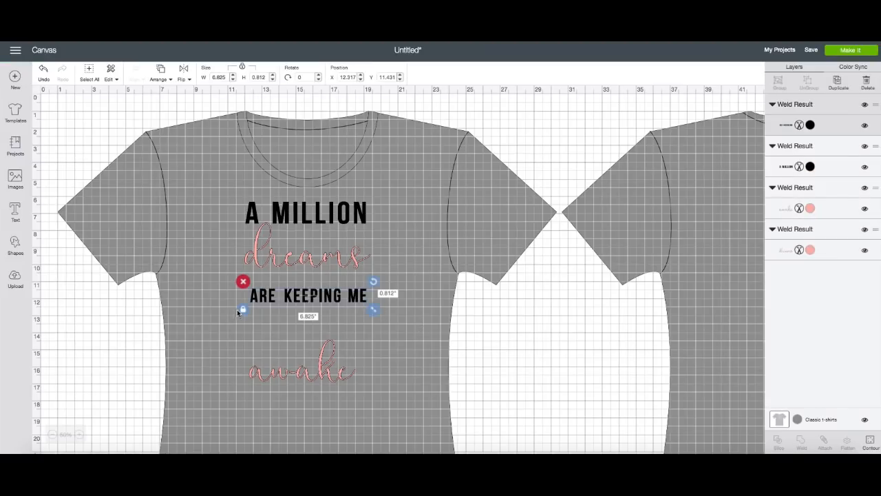
{"action": "left_click", "coordinate": [244, 311]}
{"action": "left_click_drag", "start_coordinate": [373, 310], "coordinate": [388, 318]}
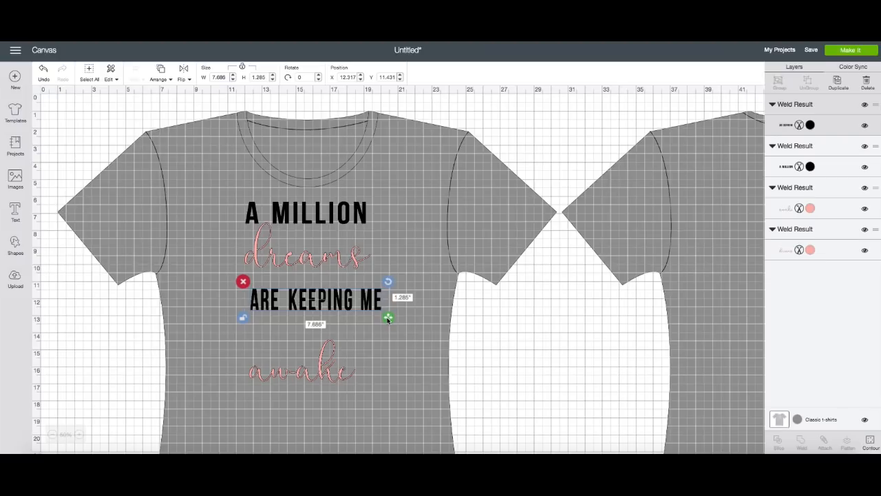
- Match the height of "ARE KEEPING ME" to "A MILLION" at 1.314 inches and move it to about X 11.6, Y 11.0
{"action": "left_click", "coordinate": [307, 220]}
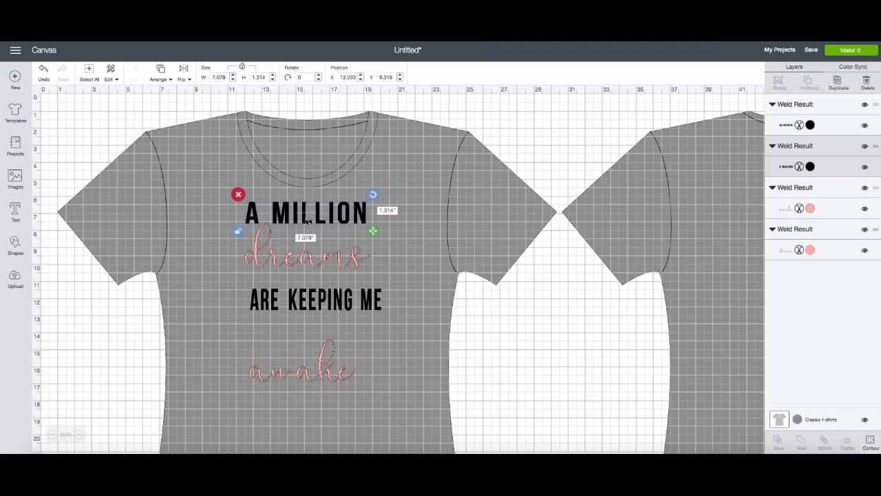
{"action": "left_click", "coordinate": [318, 305]}
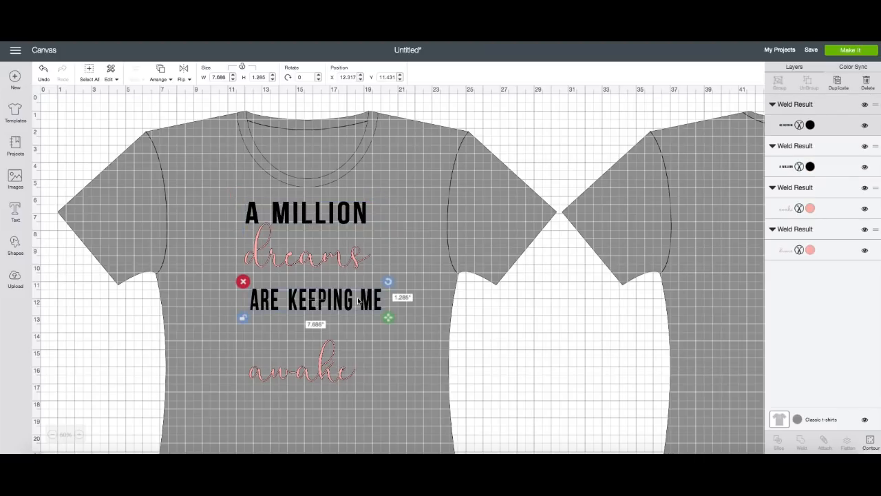
{"action": "double_click", "coordinate": [259, 77]}
{"action": "type", "text": "1.314"}
{"action": "key", "text": "Return"}
{"action": "left_click_drag", "start_coordinate": [319, 305], "coordinate": [308, 299]}
- Move "awake" up so it sits directly beneath "ARE KEEPING ME", shifted slightly toward the end of the line
{"action": "left_click", "coordinate": [312, 378]}
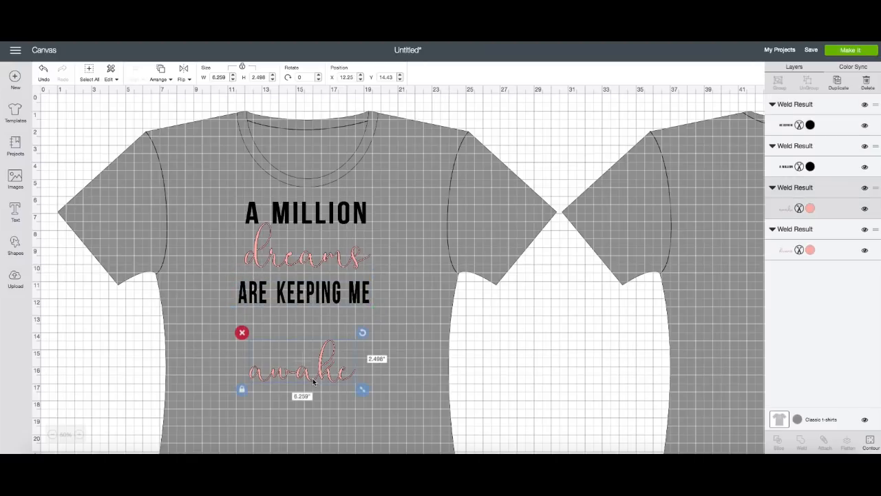
{"action": "left_click_drag", "start_coordinate": [312, 378], "coordinate": [322, 348]}
{"action": "left_click", "coordinate": [208, 389]}
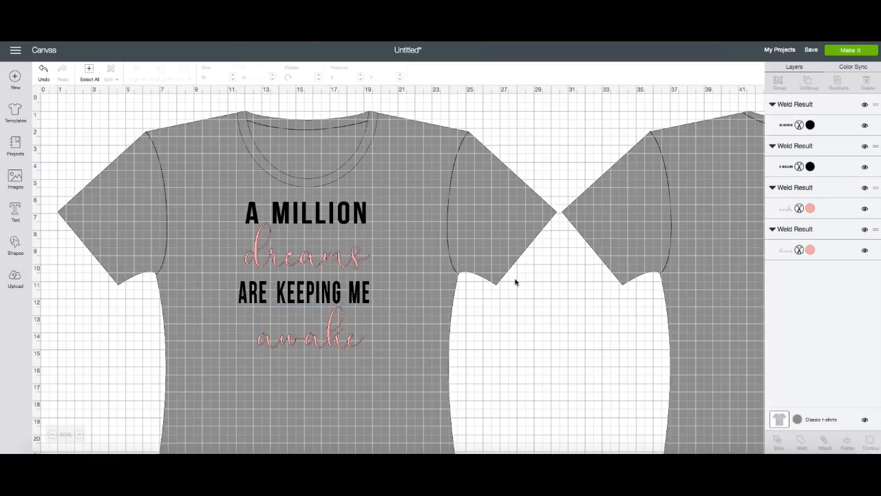
{"action": "left_click", "coordinate": [357, 207]}
{"action": "left_click", "coordinate": [357, 290]}
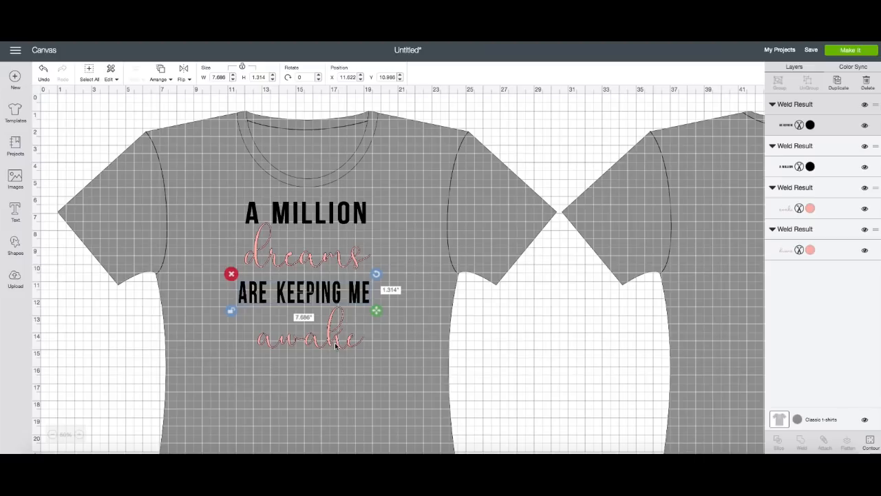
{"action": "left_click", "coordinate": [393, 347]}
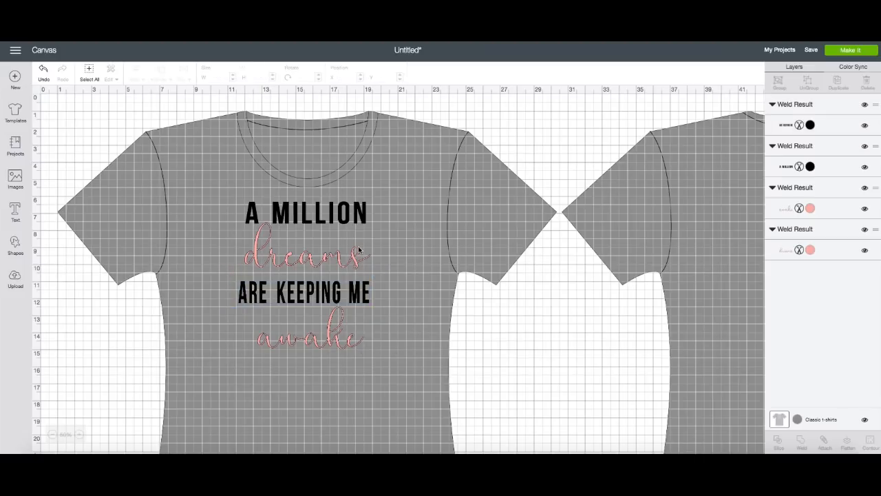
- Preview the cutting mats, check the layout of the black and pink mats, and return to the canvas
{"action": "left_click", "coordinate": [840, 53]}
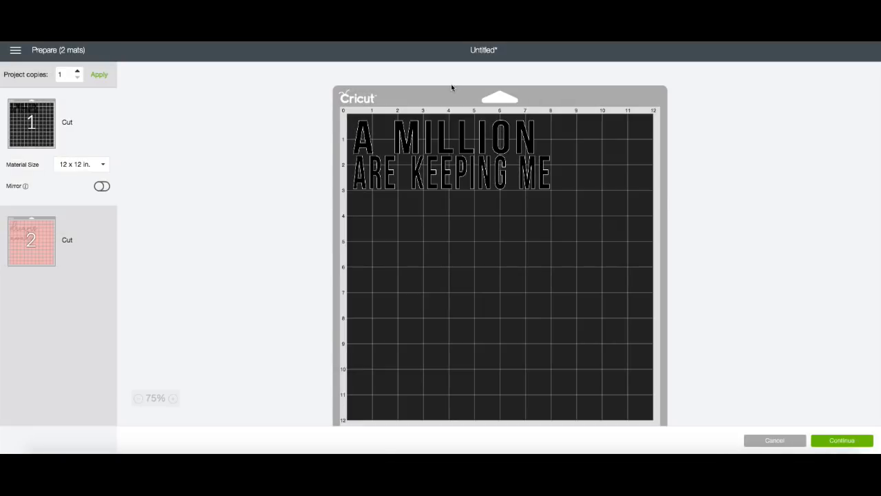
{"action": "left_click", "coordinate": [70, 230]}
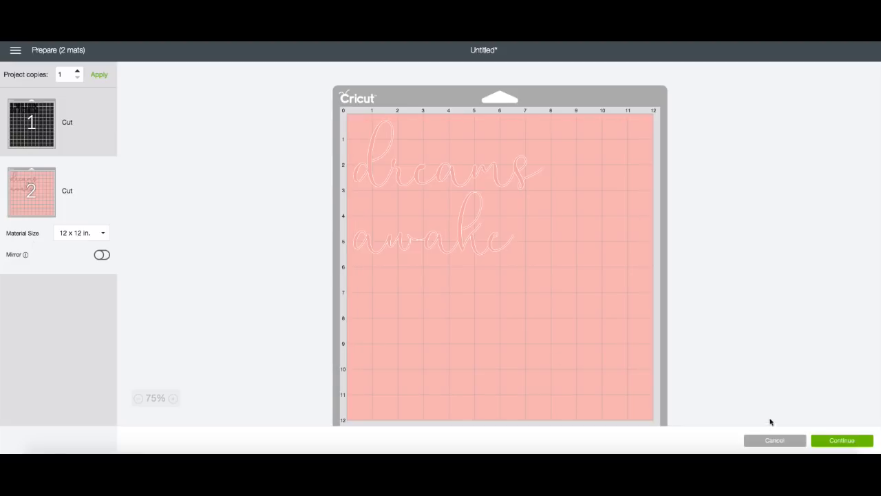
{"action": "left_click", "coordinate": [775, 440]}
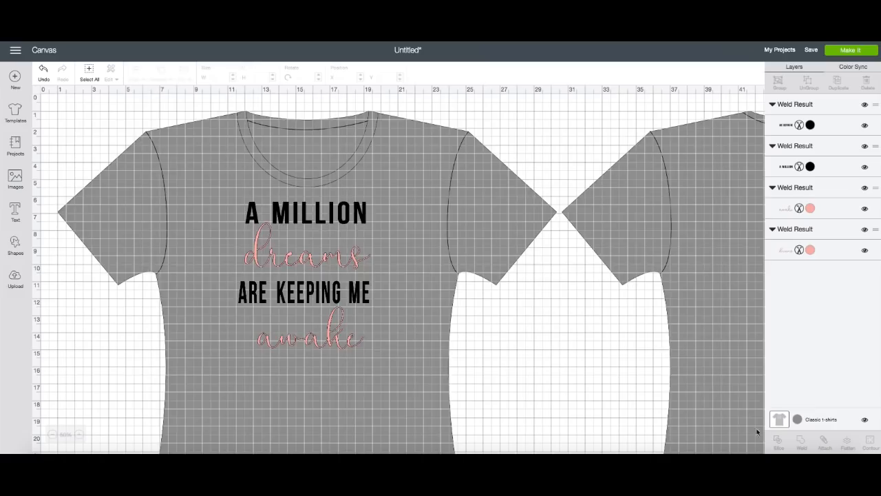